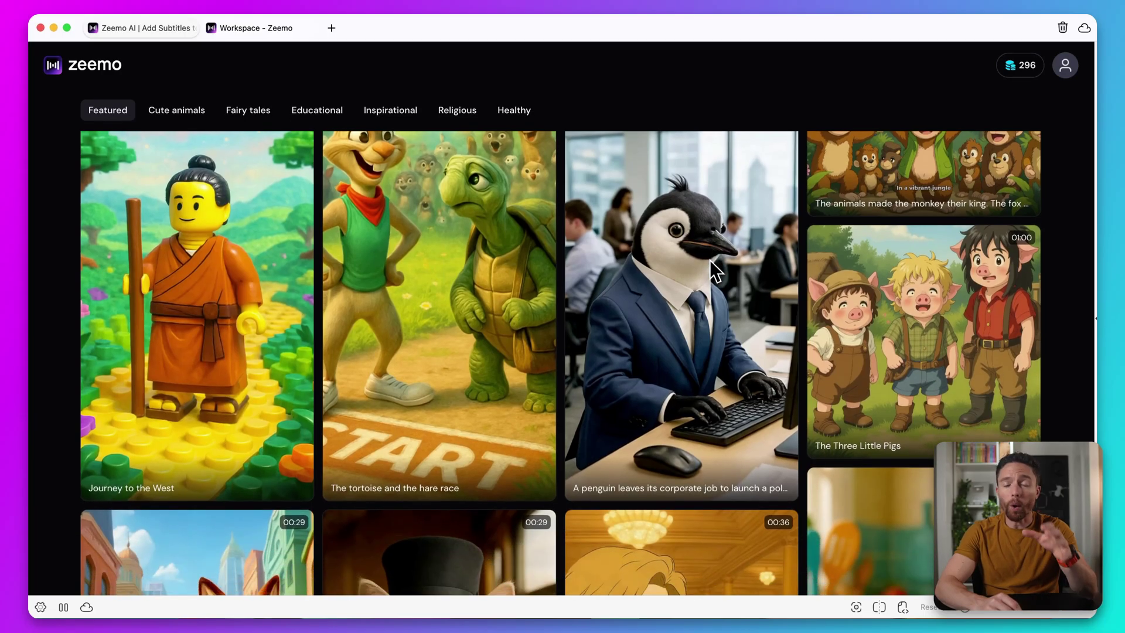
Scroll through the Featured gallery of AI story videos like Journey to the West
scroll(710, 261, down, 4)
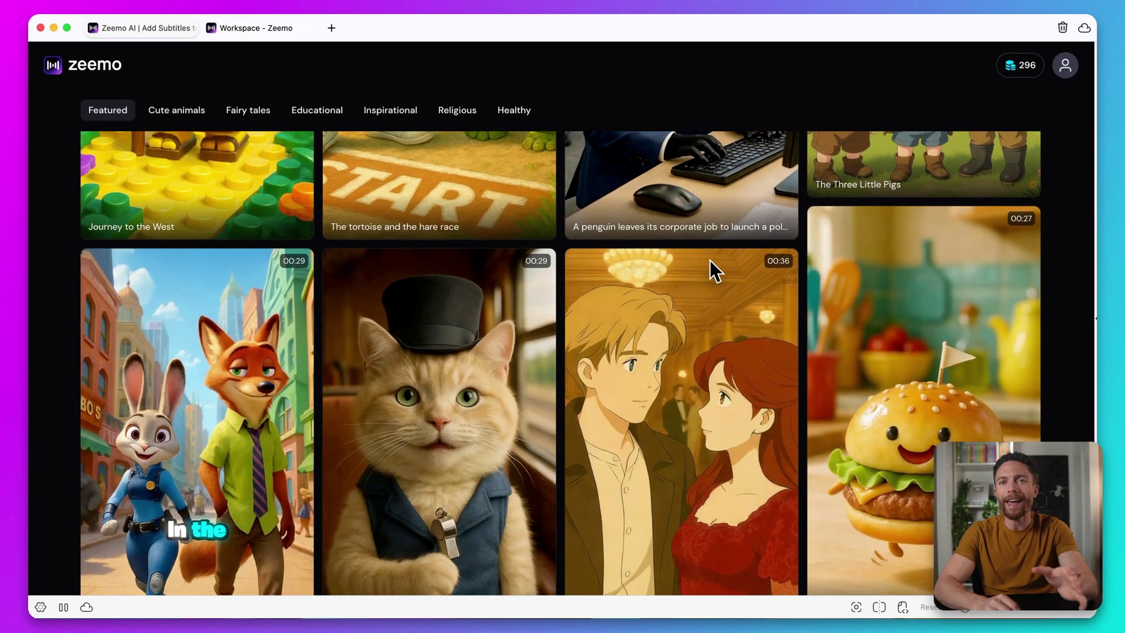
scroll(710, 261, down, 1)
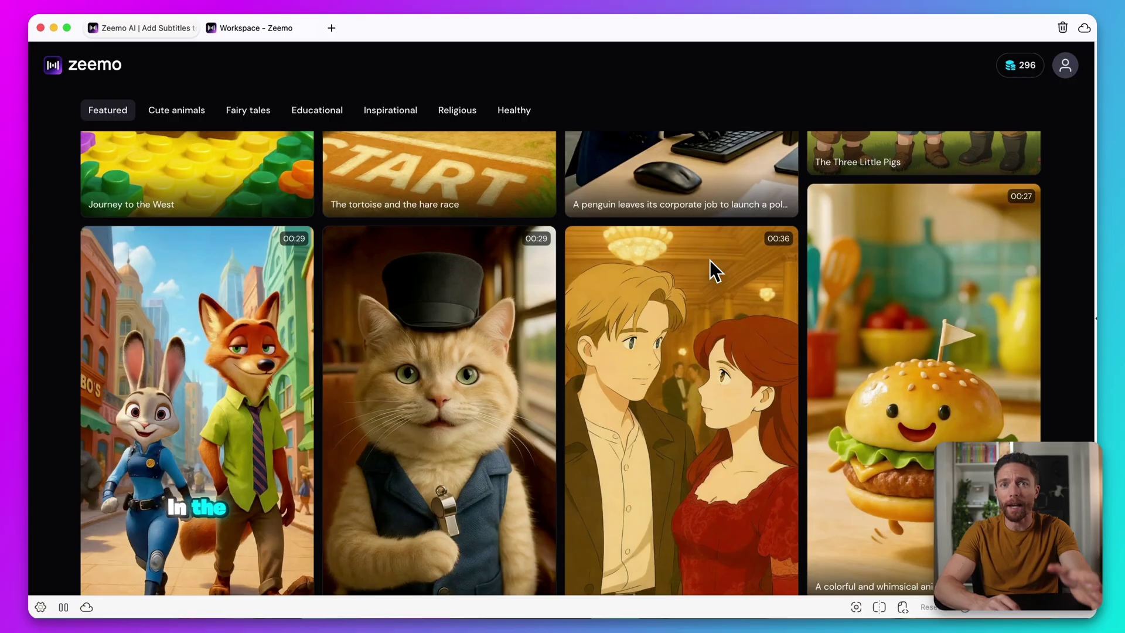
scroll(709, 259, down, 2)
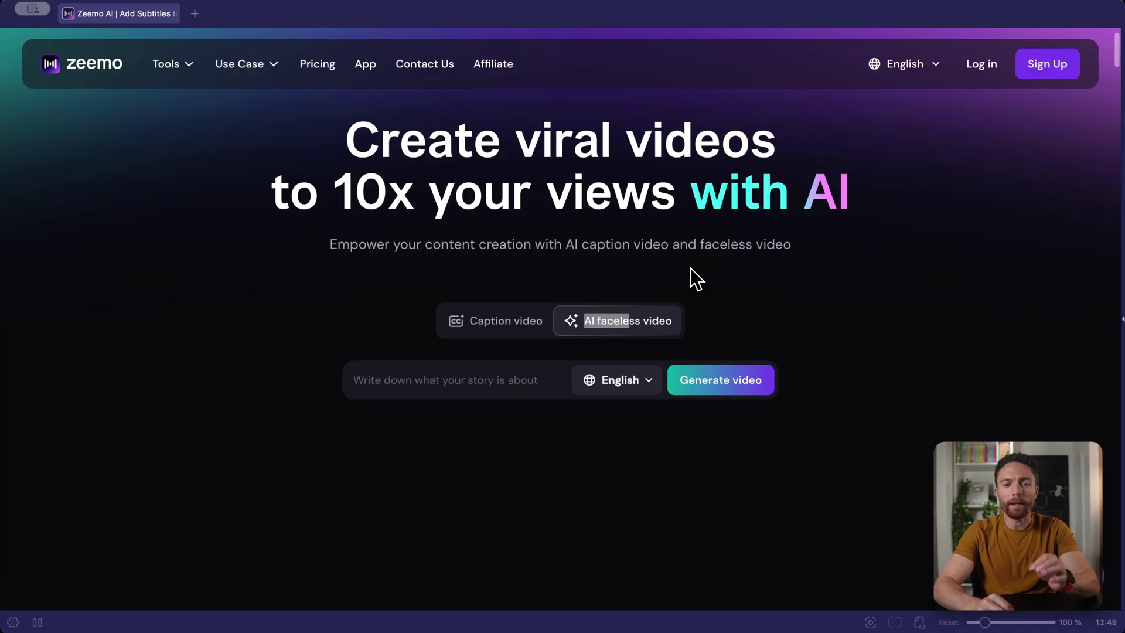
Scroll down the landing page past the caption and faceless video sections
scroll(690, 268, down, 10)
scroll(690, 268, down, 15)
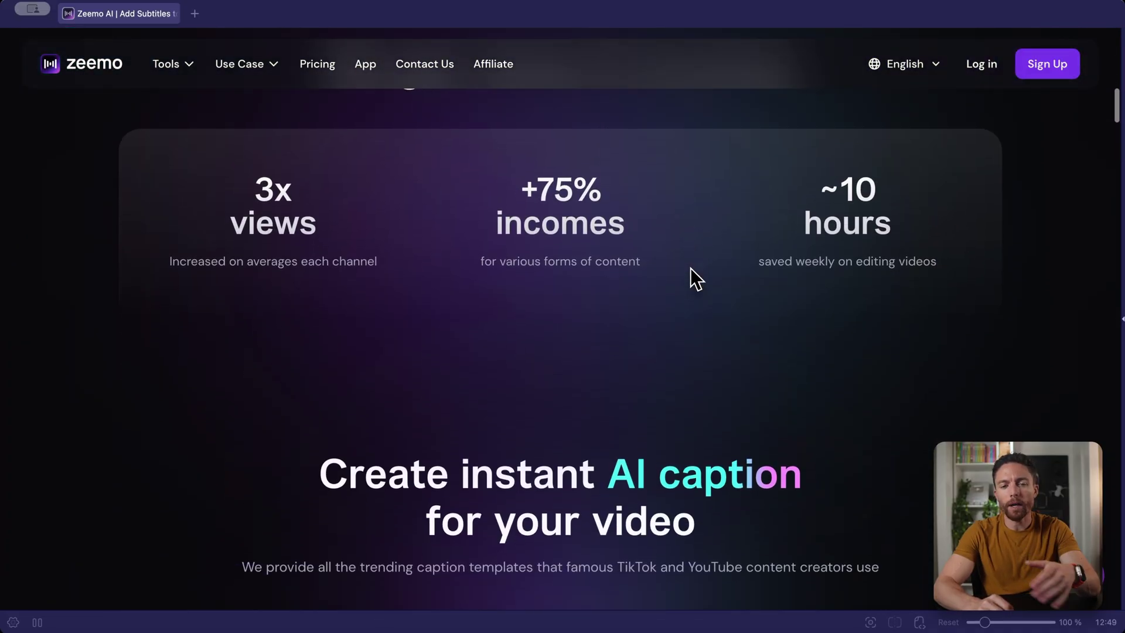
scroll(690, 268, down, 10)
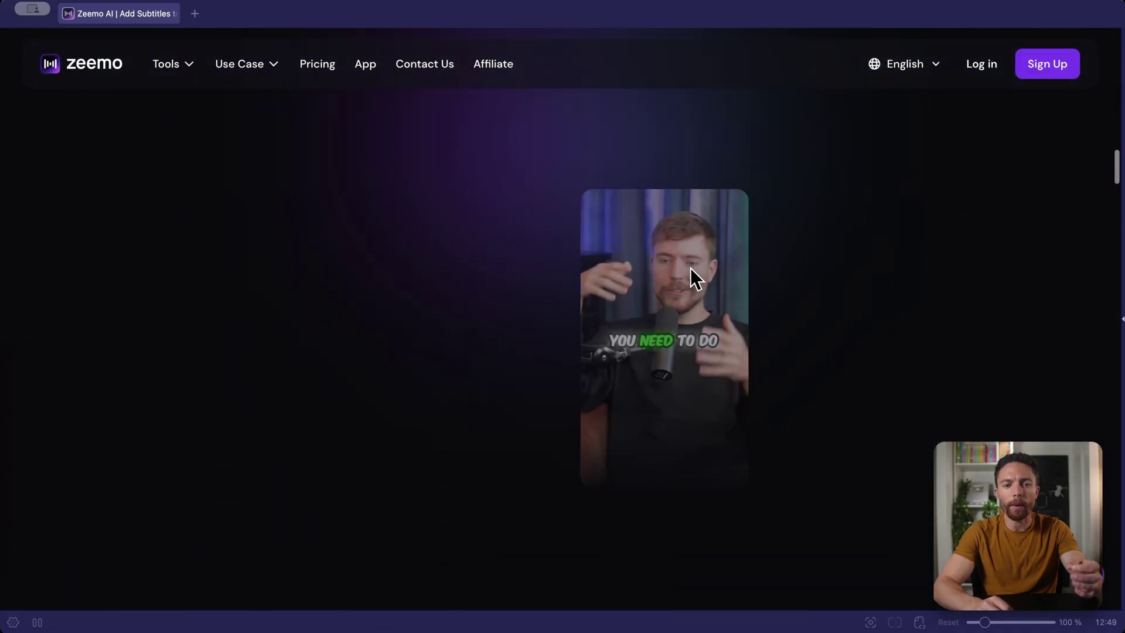
scroll(690, 268, down, 3)
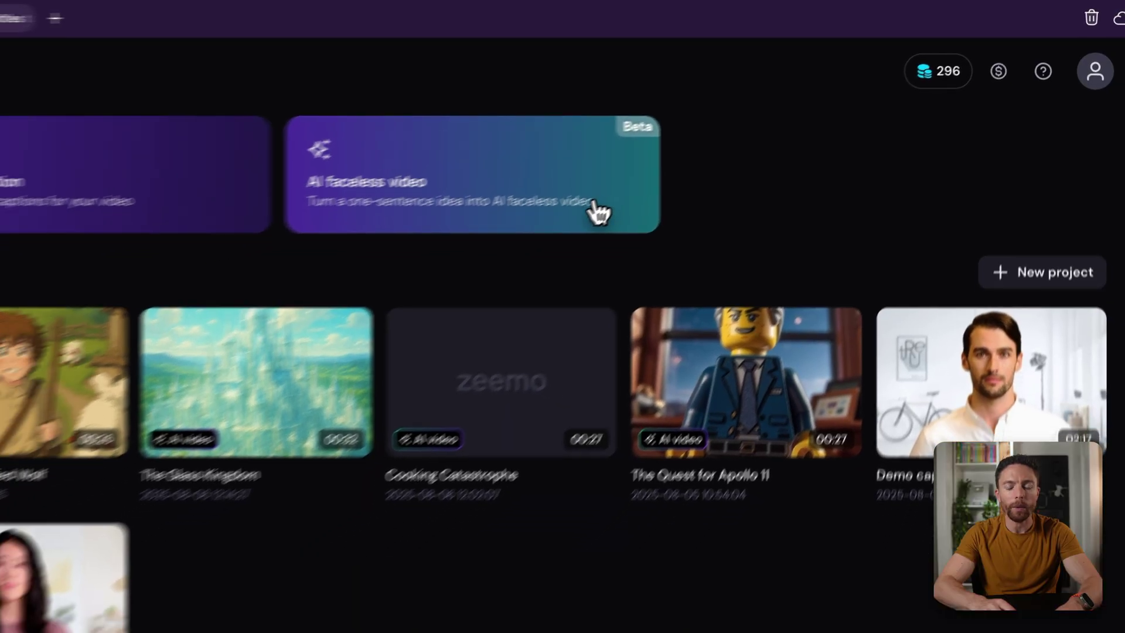
Start an AI faceless video from an idea and browse the Featured examples
click(580, 223)
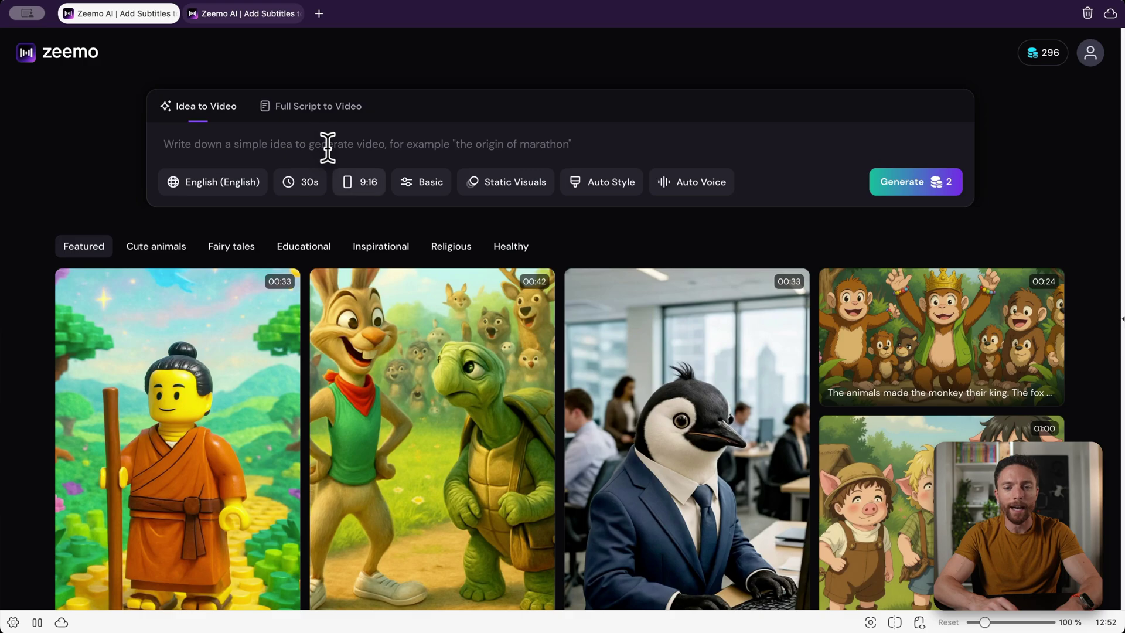
scroll(309, 357, down, 1)
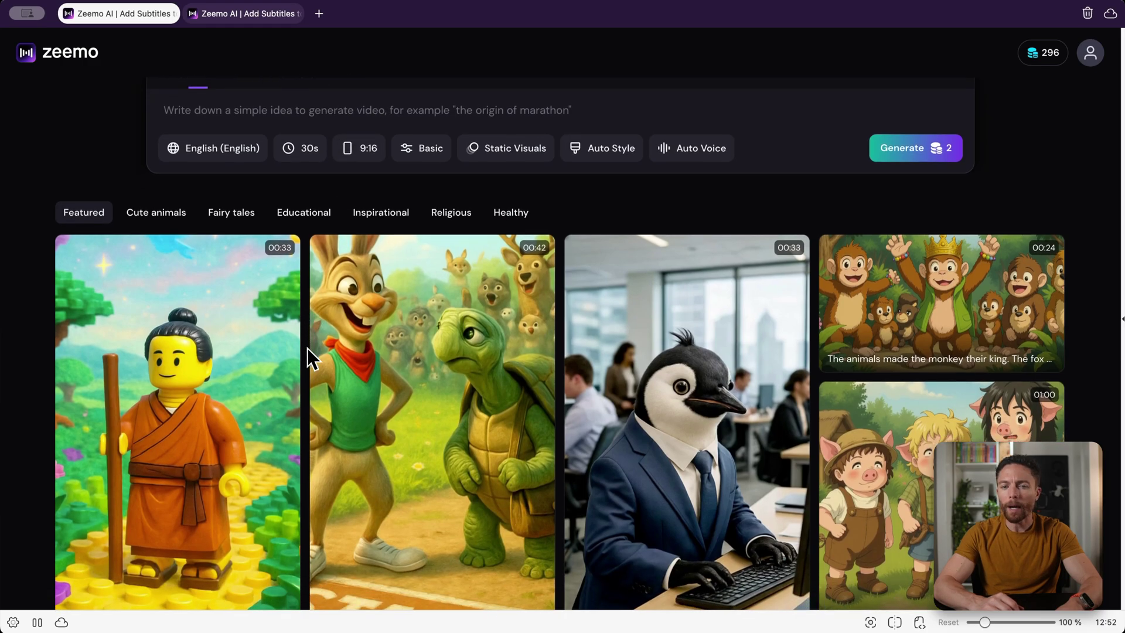
scroll(309, 357, down, 3)
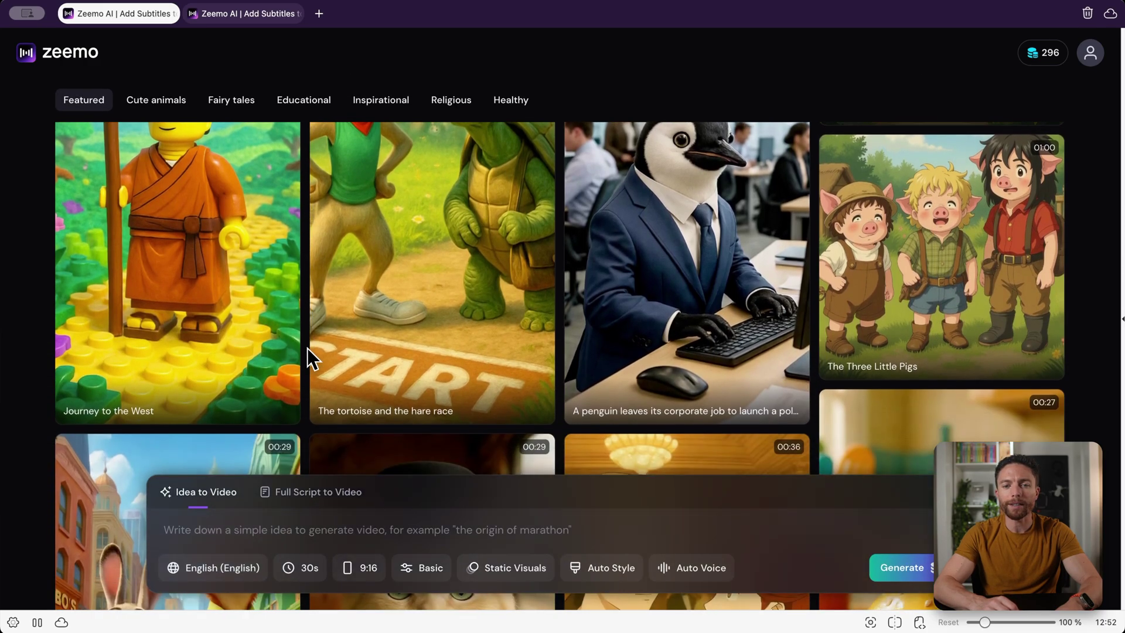
scroll(308, 347, down, 4)
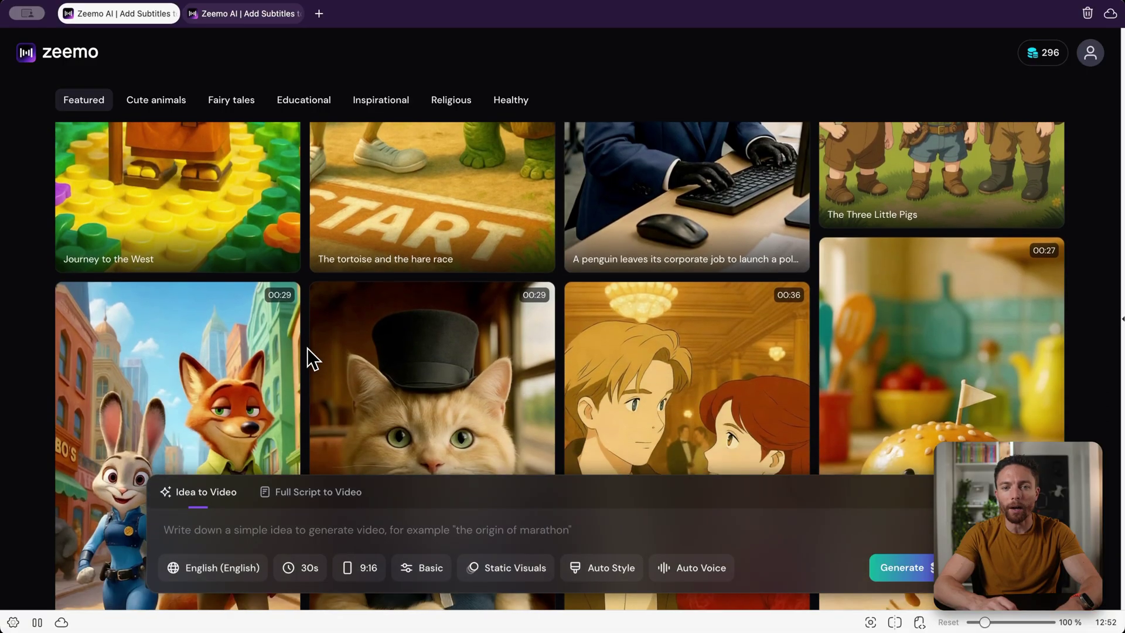
scroll(308, 348, down, 4)
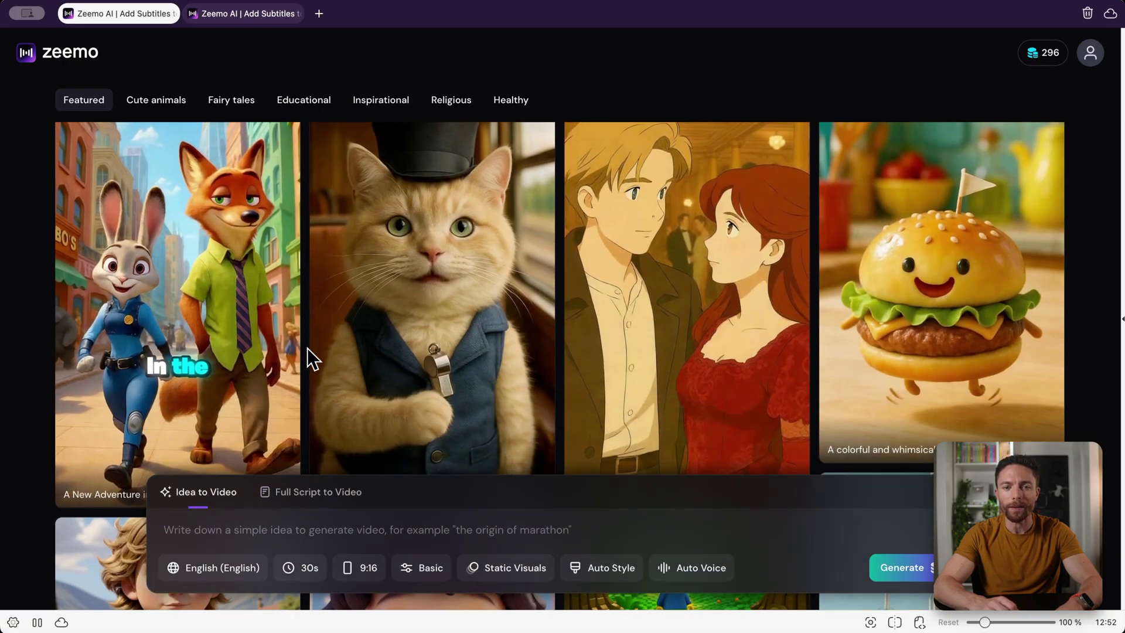
scroll(311, 358, down, 2)
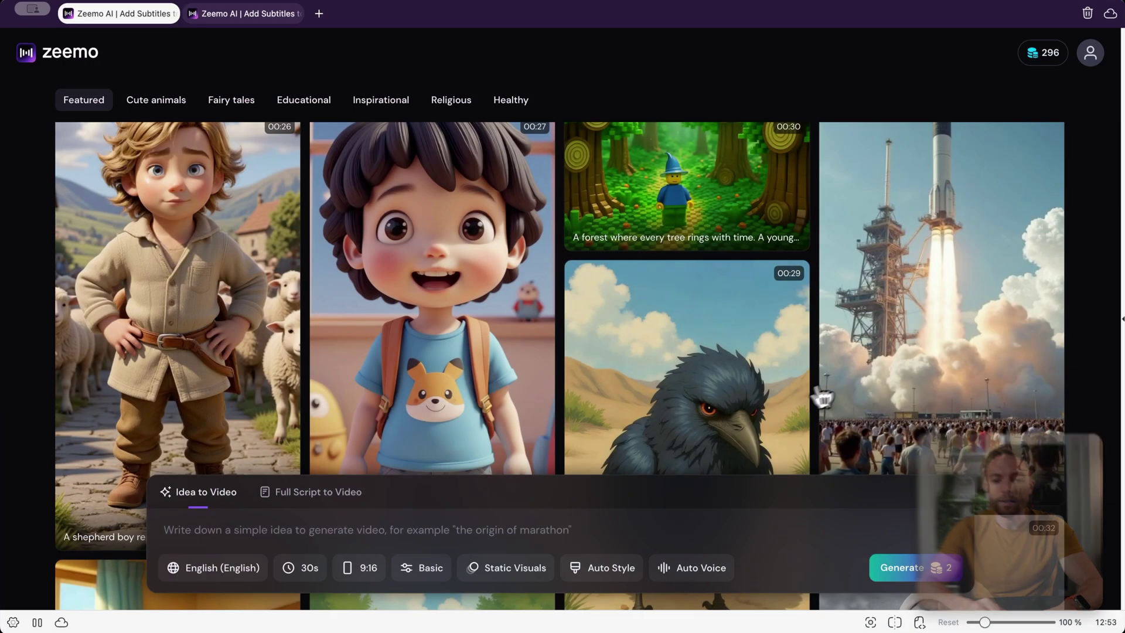
Continue through the Featured example videos further down the Idea to Video page
scroll(781, 407, down, 2)
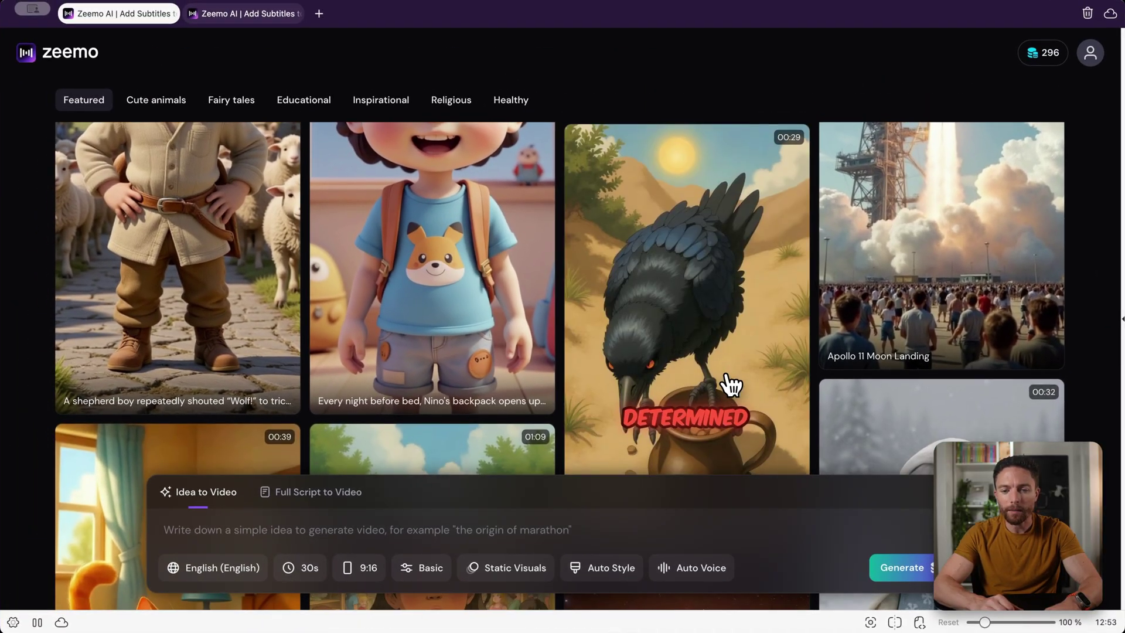
scroll(730, 384, down, 5)
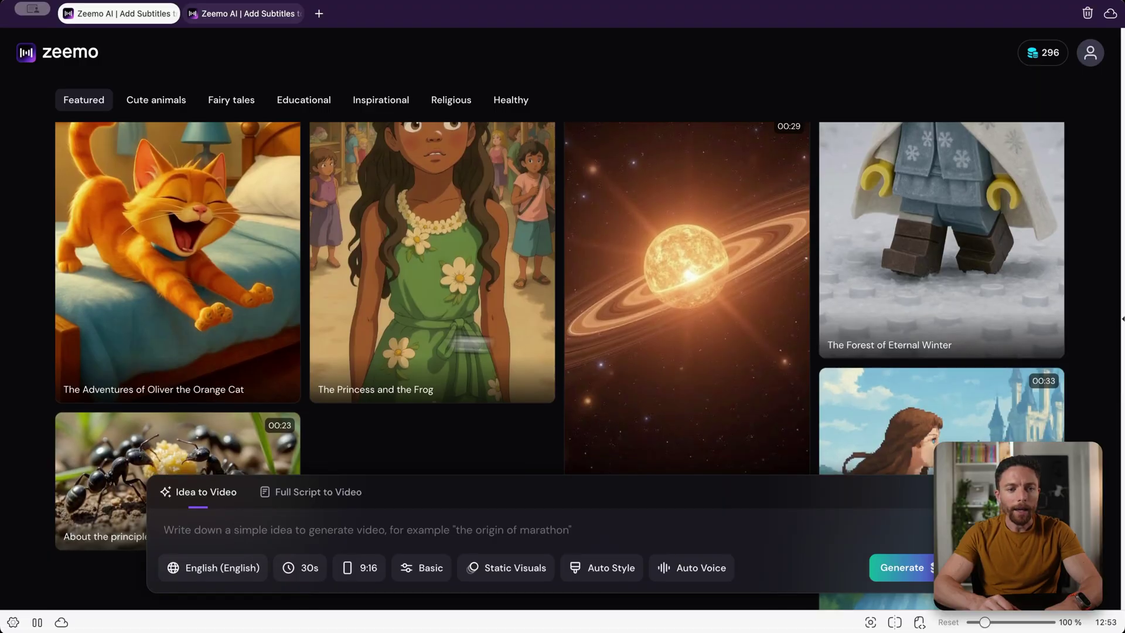
mouse_move(185, 318)
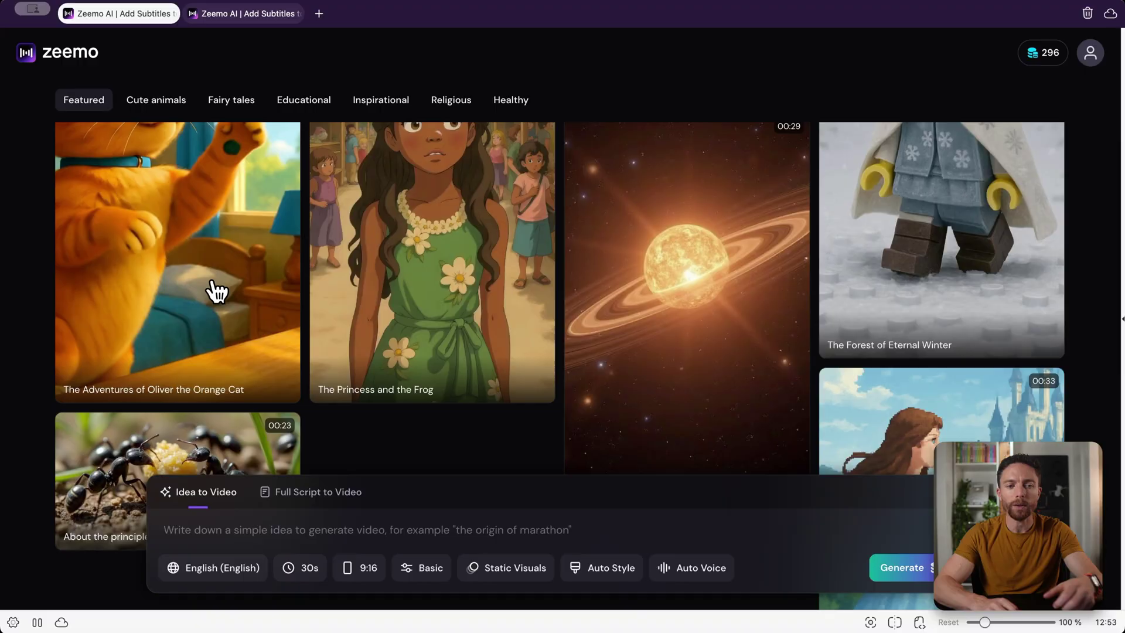
scroll(343, 296, down, 5)
scroll(343, 297, up, 1)
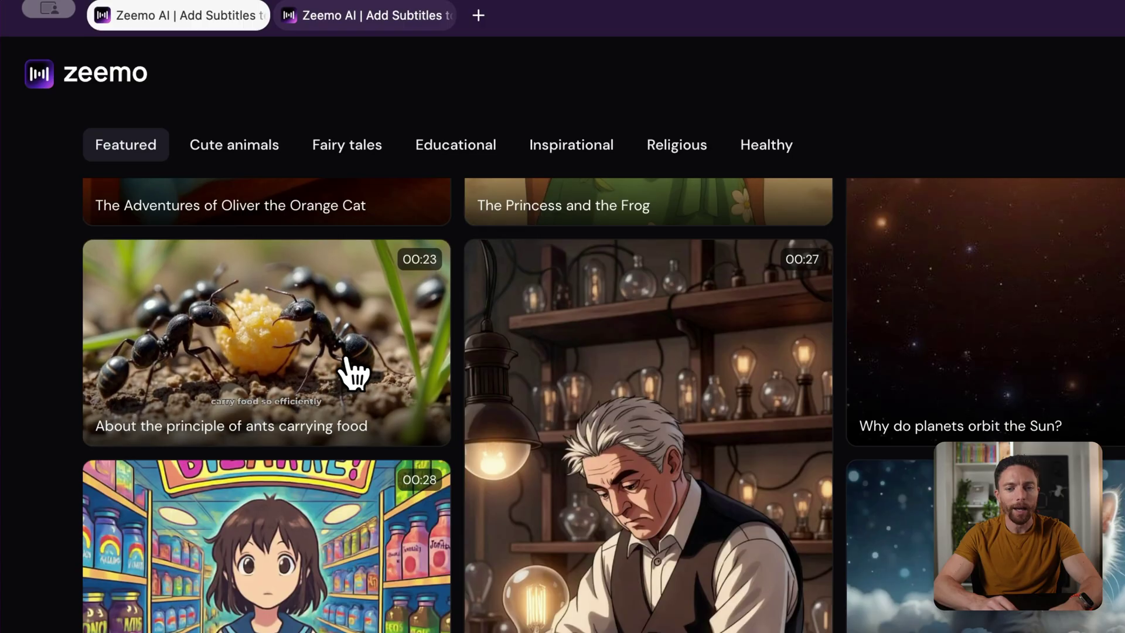
scroll(350, 375, down, 6)
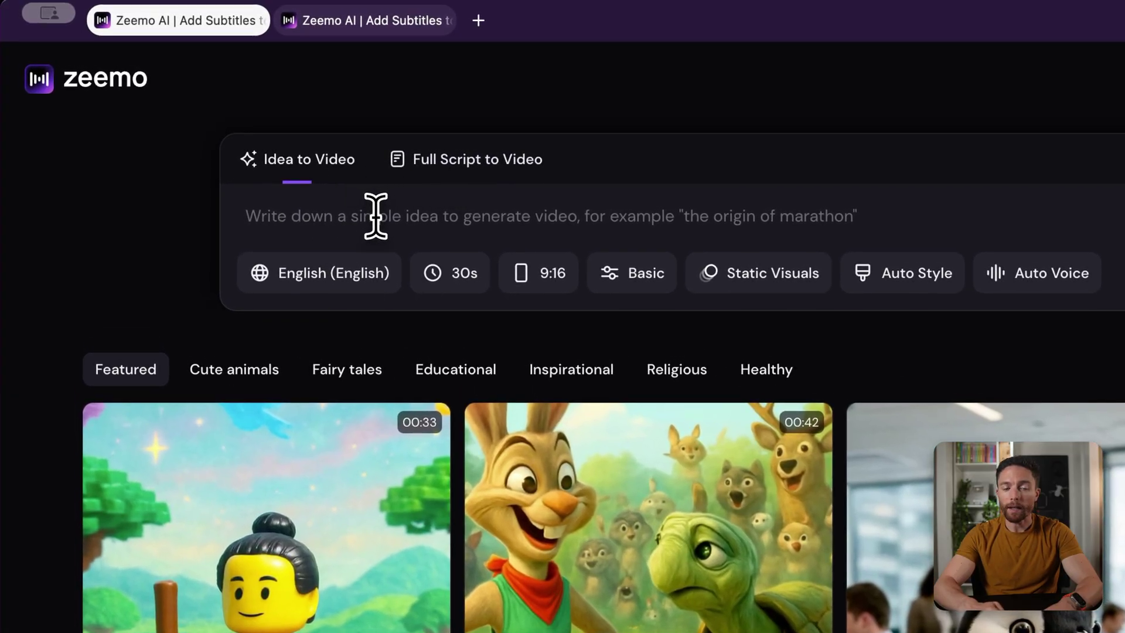
Switch to Full Script to Video mode, then back to Idea to Video
click(478, 169)
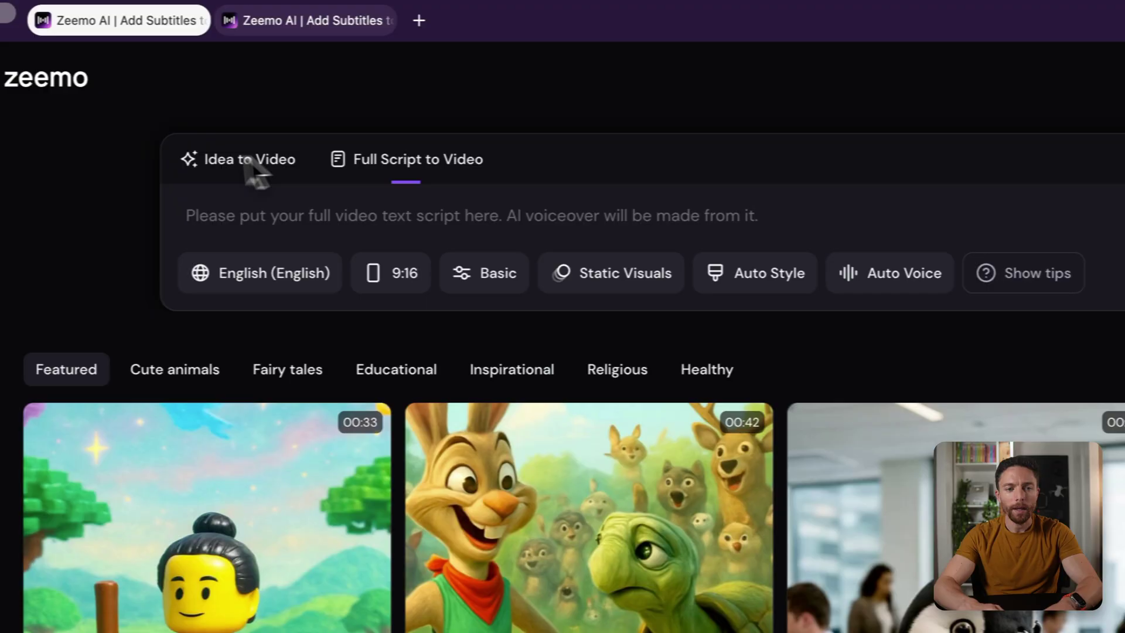
click(306, 169)
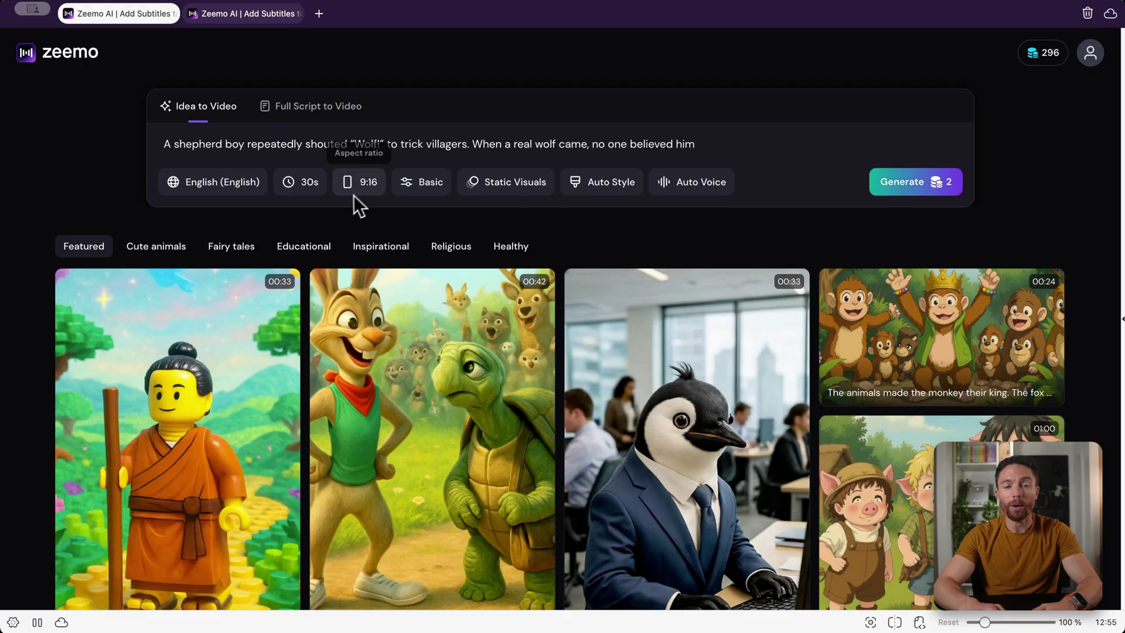
Generate the video from the shepherd boy 'Wolf!' story idea
click(910, 197)
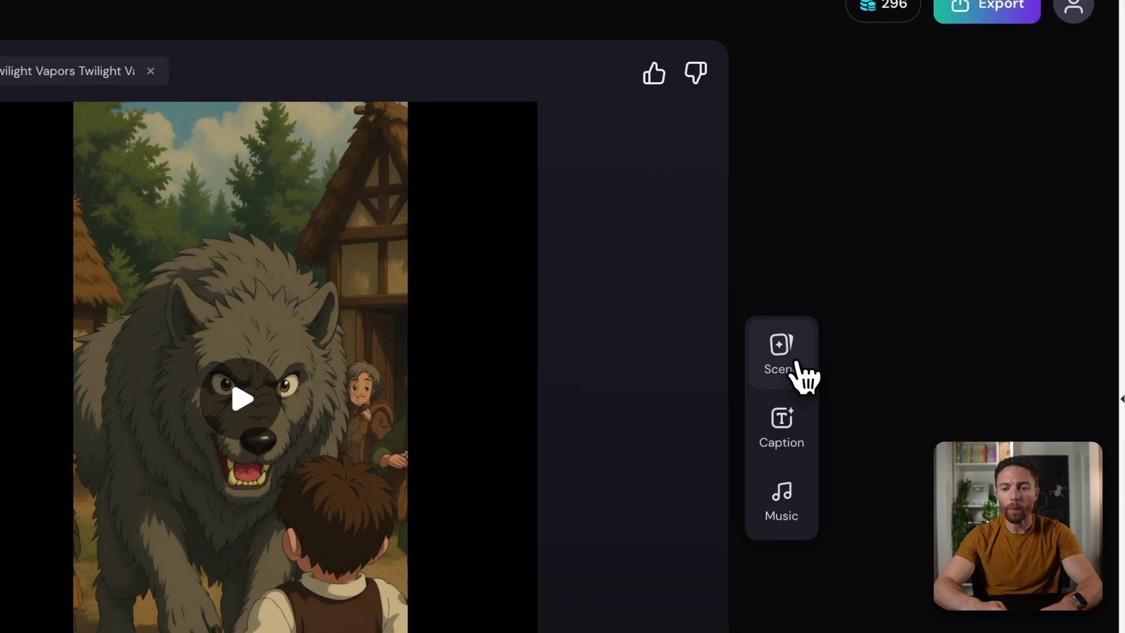
Review the first, second and villagers scenes and their image prompt, then show caption presets
click(894, 287)
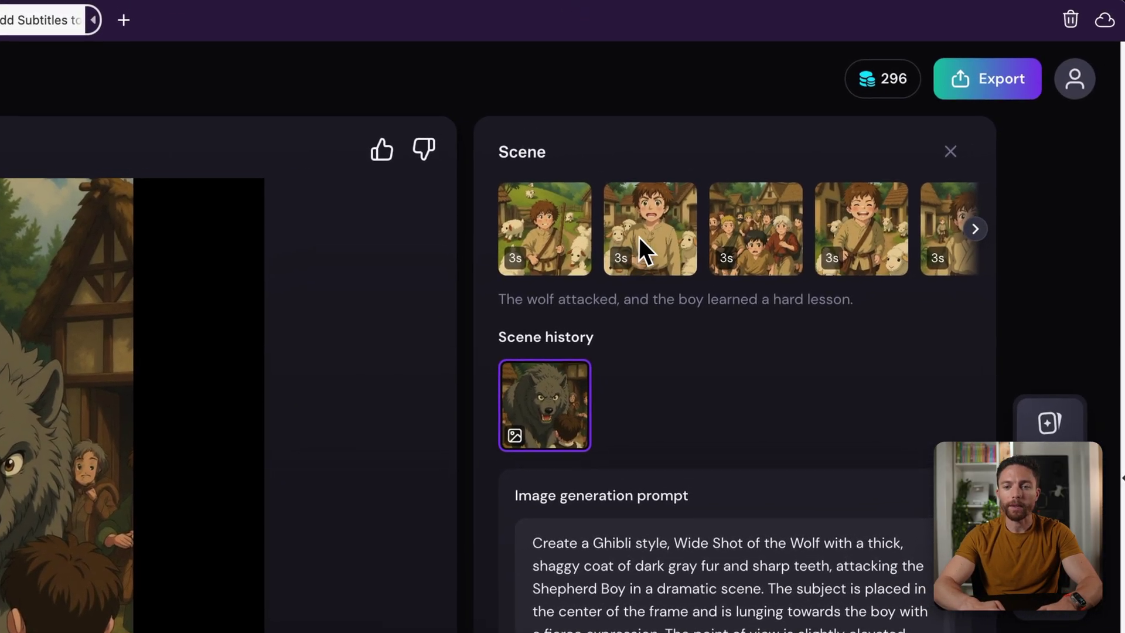
click(638, 237)
click(566, 244)
click(767, 237)
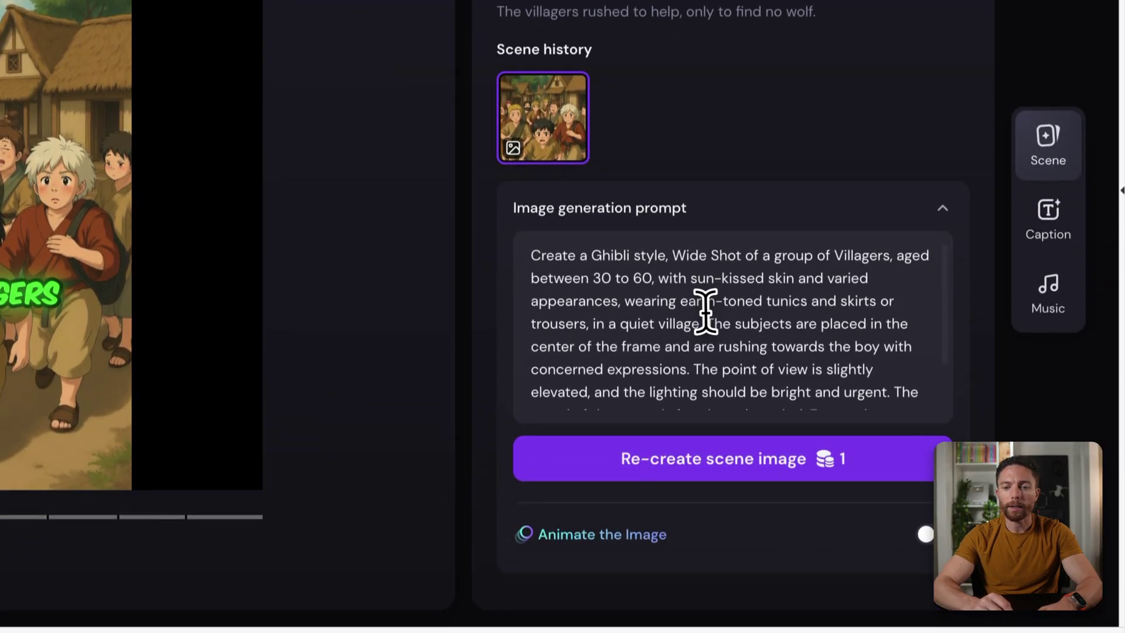
scroll(711, 609, down, 3)
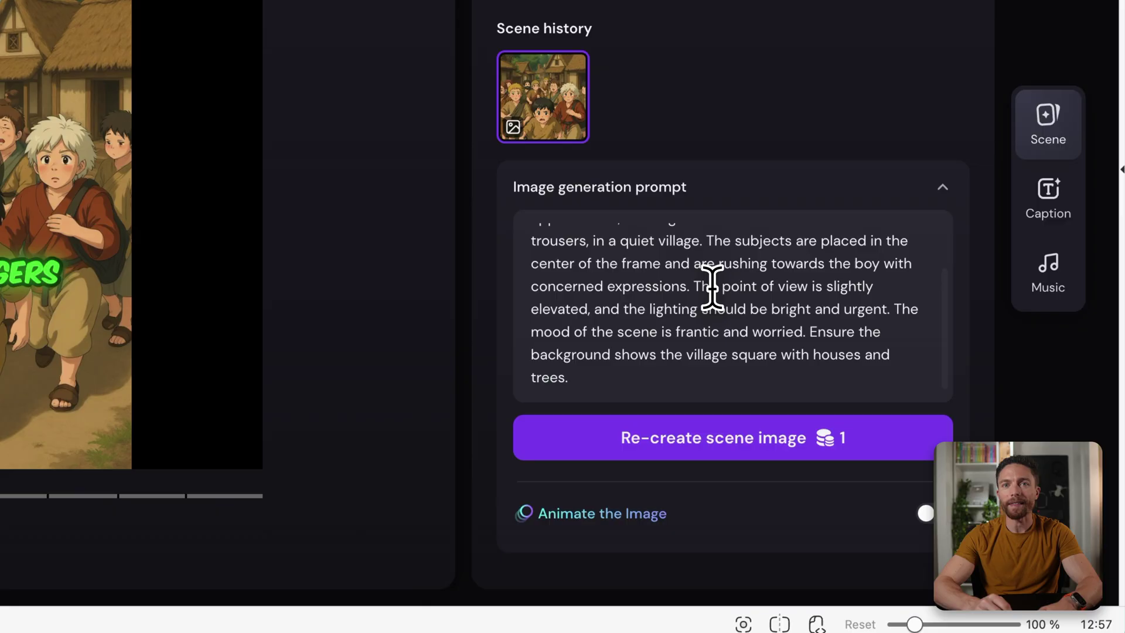
scroll(712, 287, up, 3)
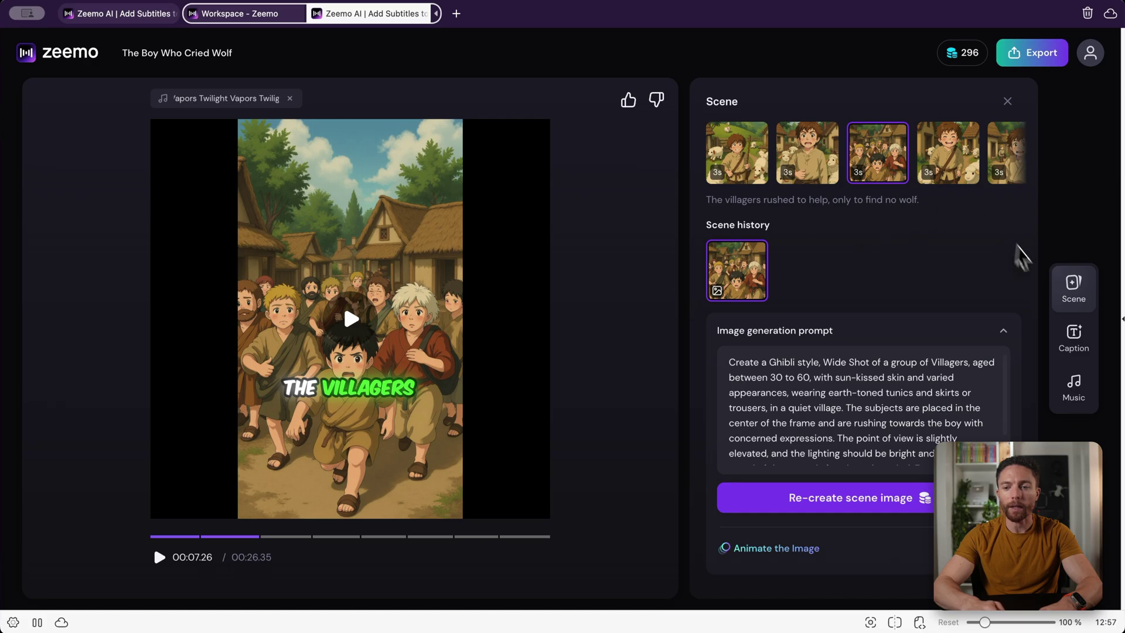
click(1091, 352)
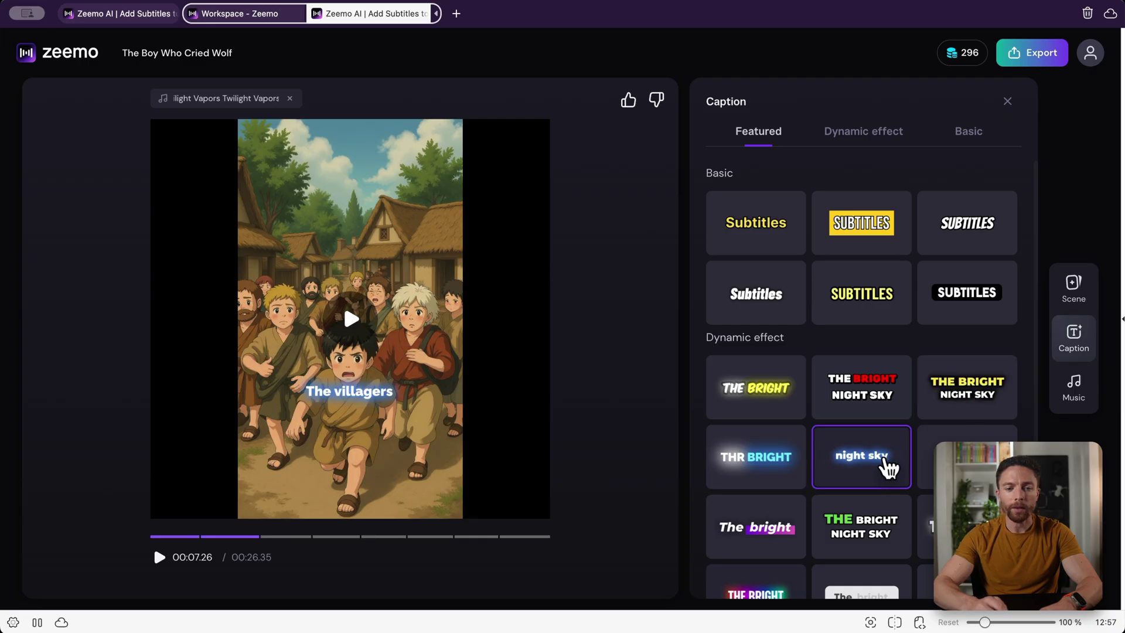
Look over the caption presets, then view the background music tracks
scroll(885, 467, down, 1)
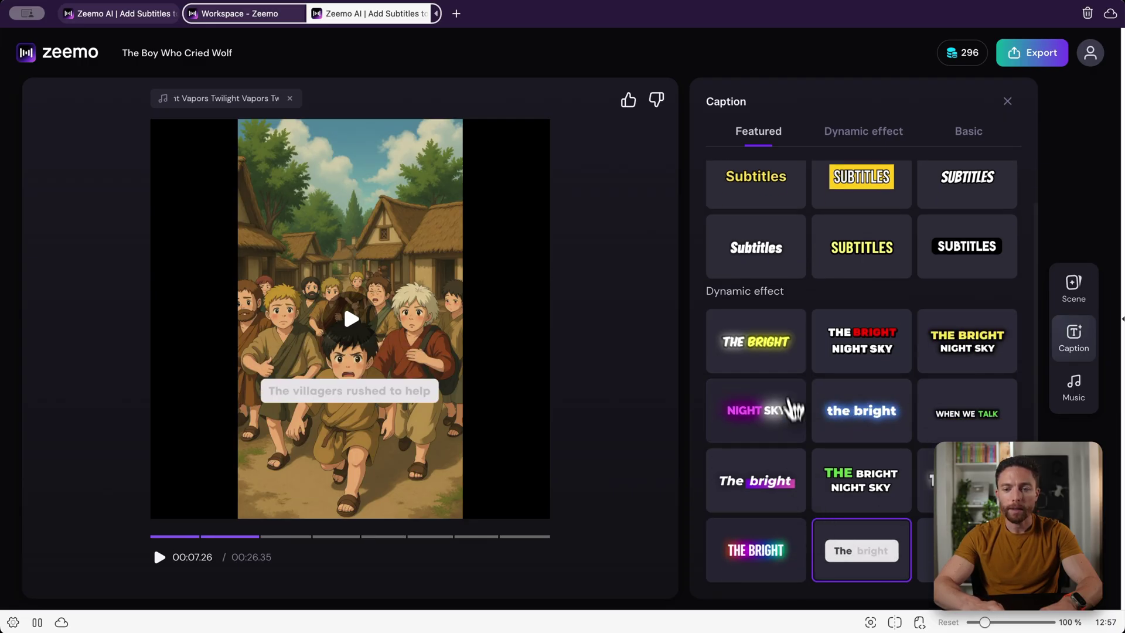
scroll(774, 350, up, 1)
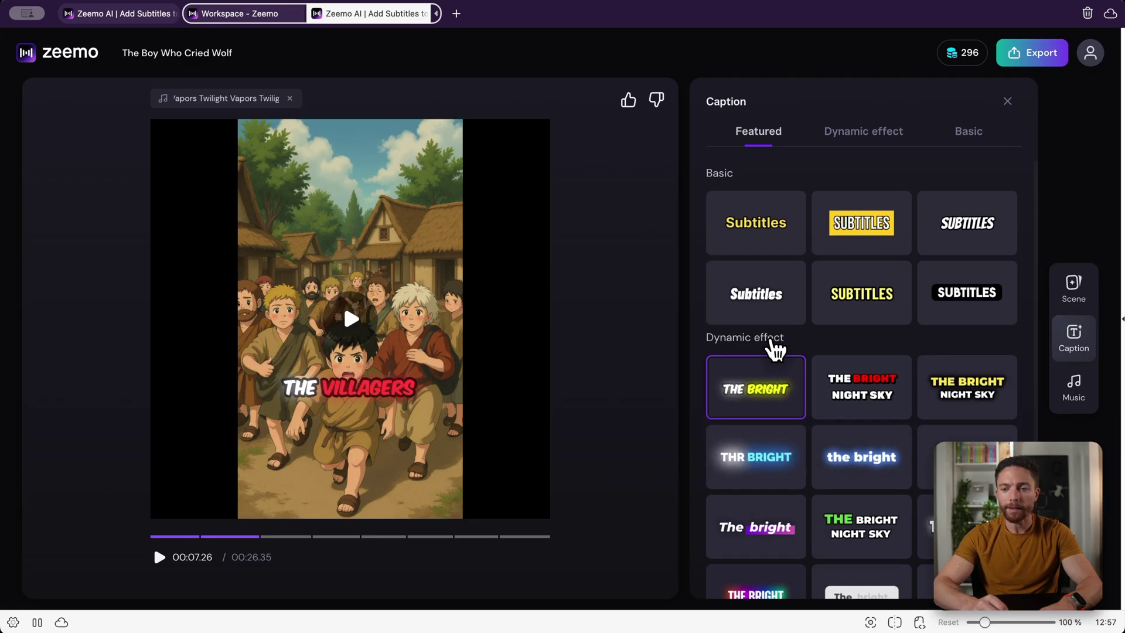
click(1079, 394)
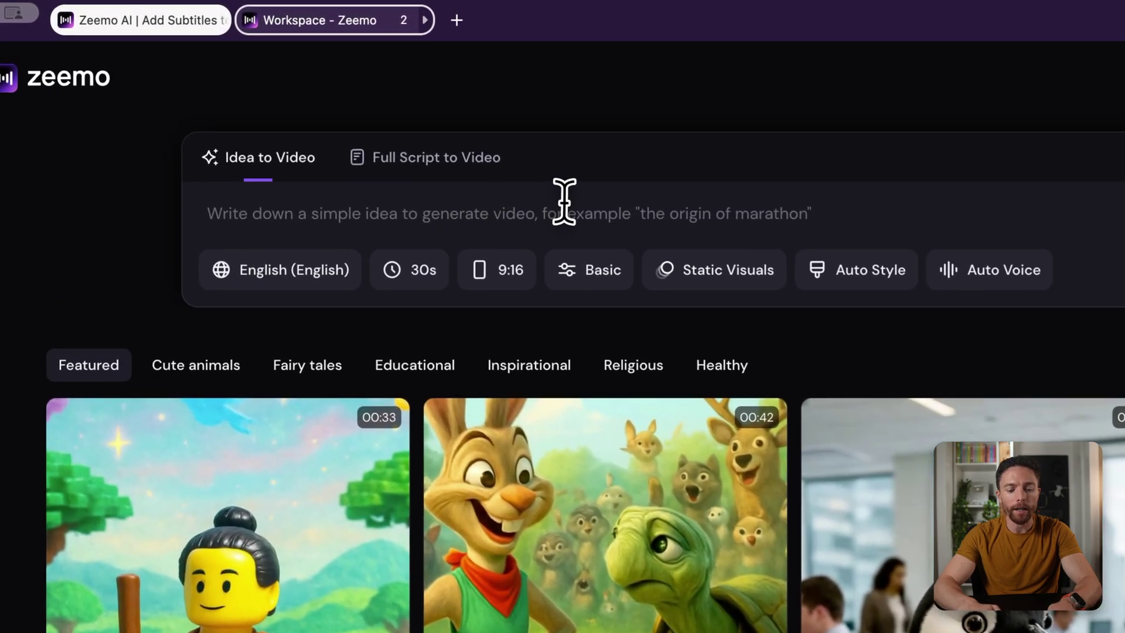
Paste 'The Glass Kingdom' as the video idea and keep English as the language
text(The Glass Kingdom)
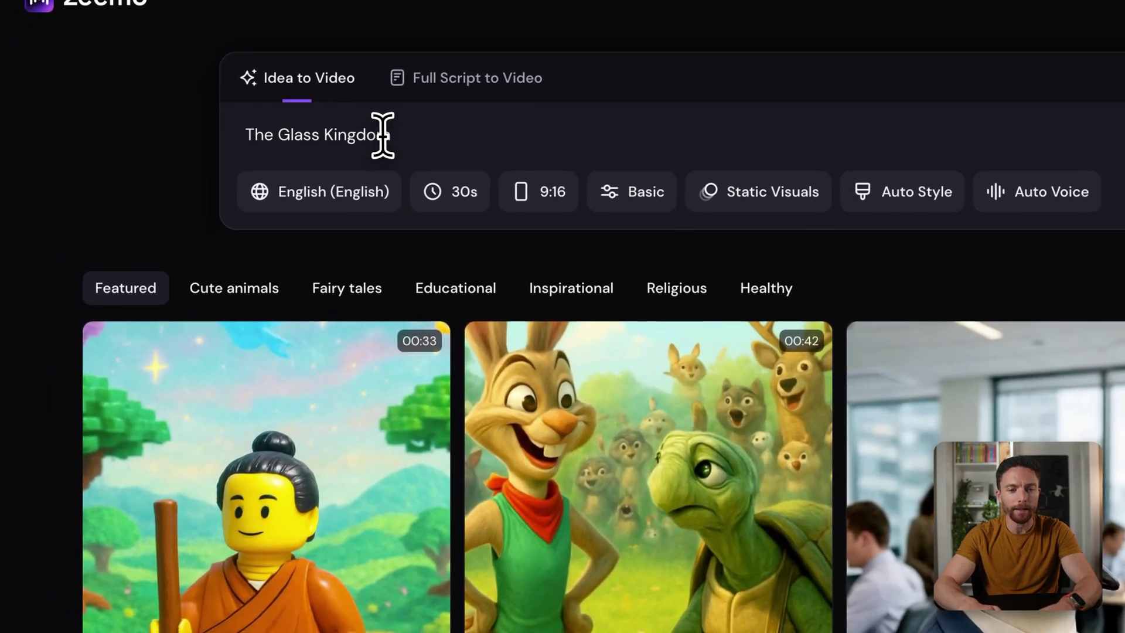
click(349, 202)
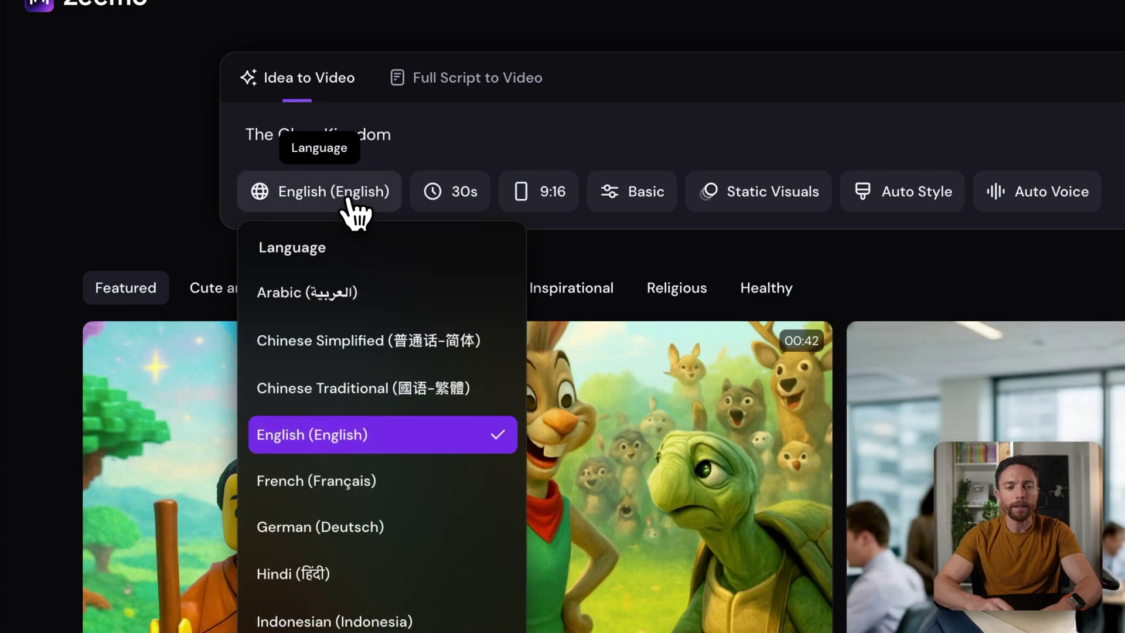
scroll(365, 269, down, 3)
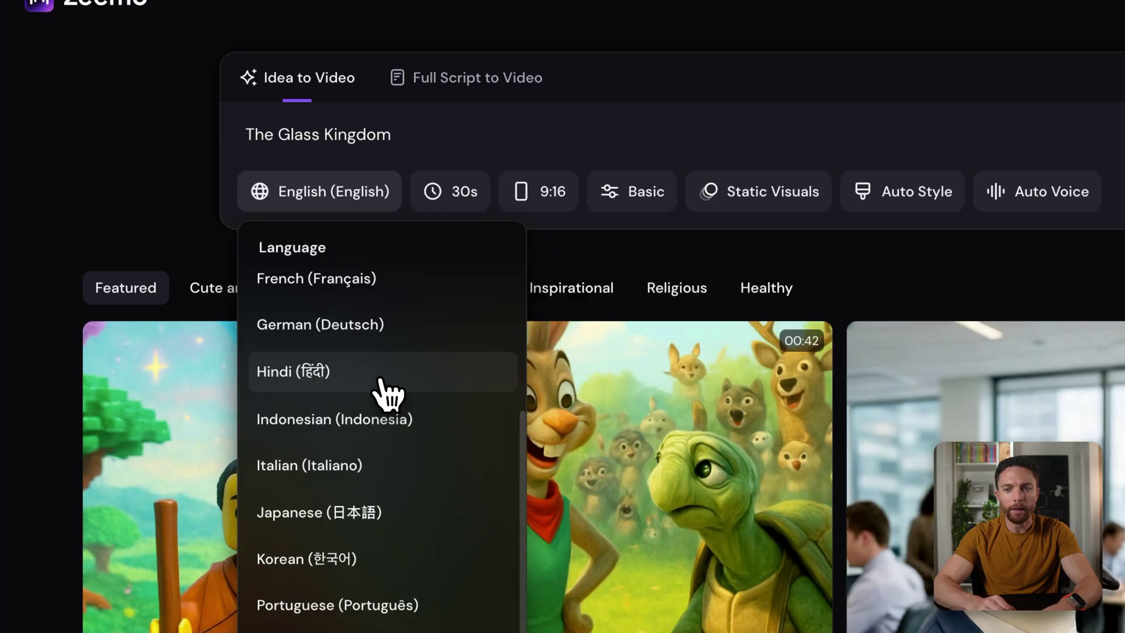
scroll(387, 394, up, 3)
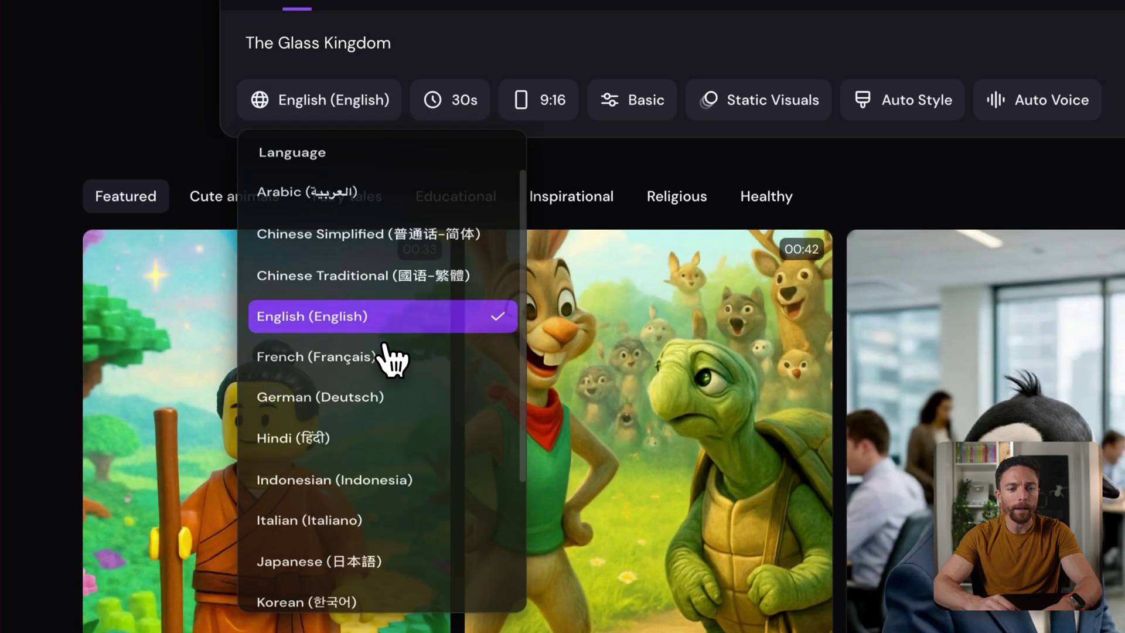
click(387, 316)
Keep the 30s duration and 9:16 aspect ratio, and bring up the Generation Model choices
click(469, 111)
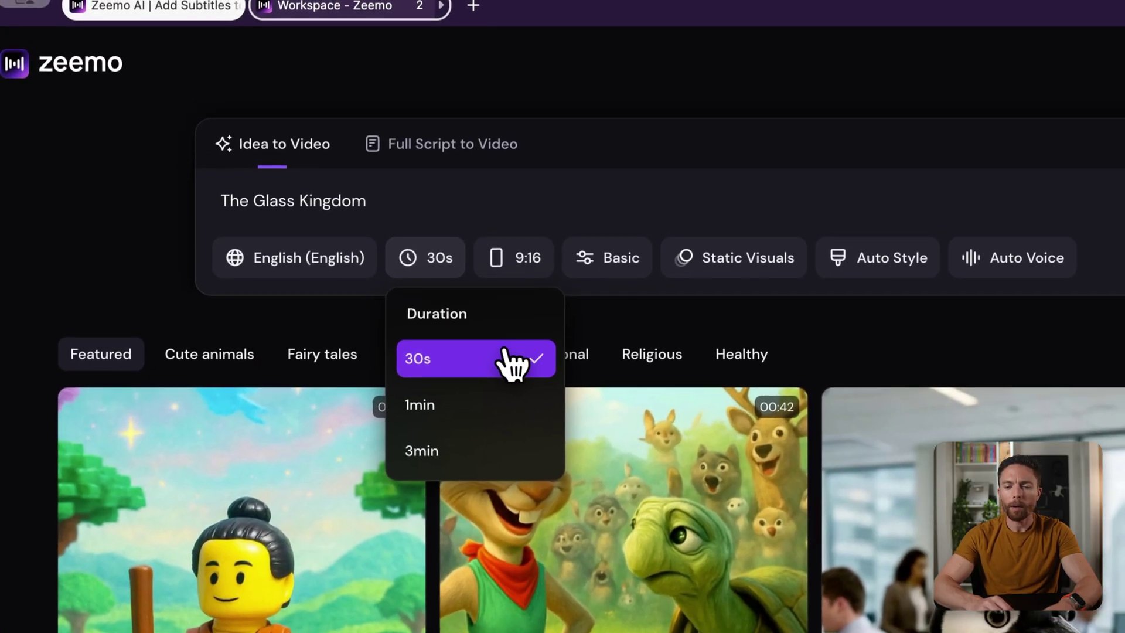
click(511, 364)
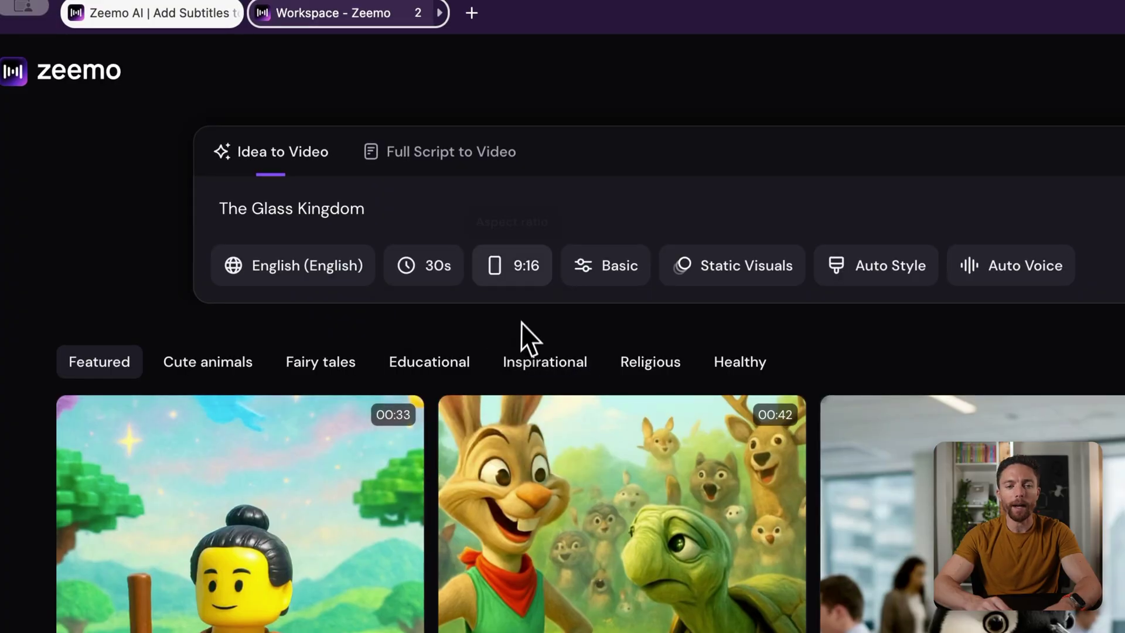
click(529, 269)
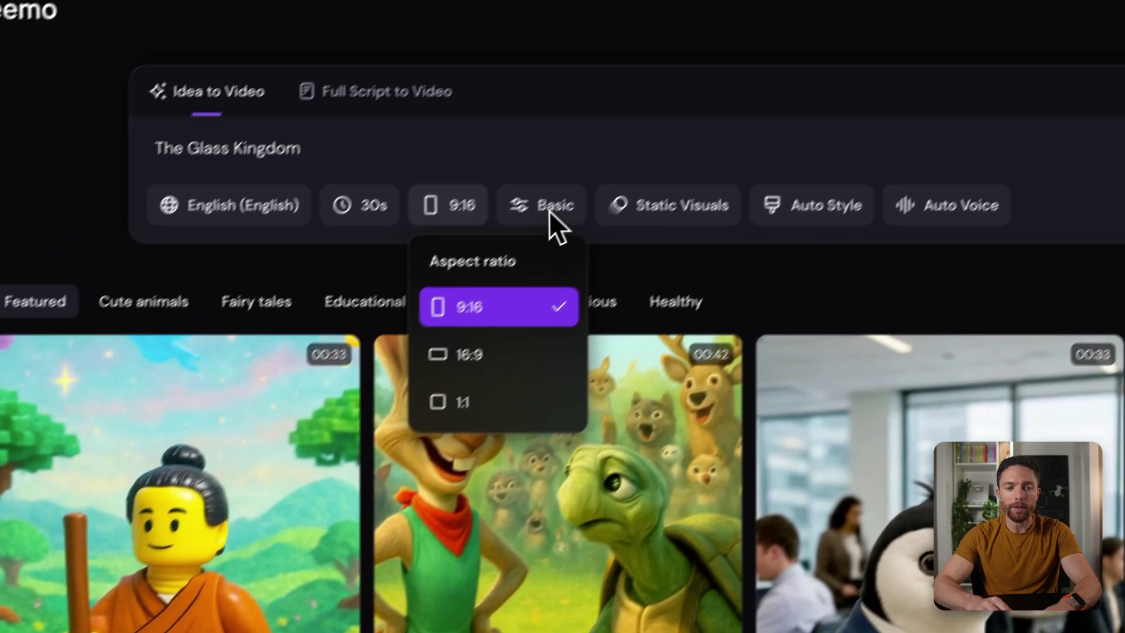
click(726, 201)
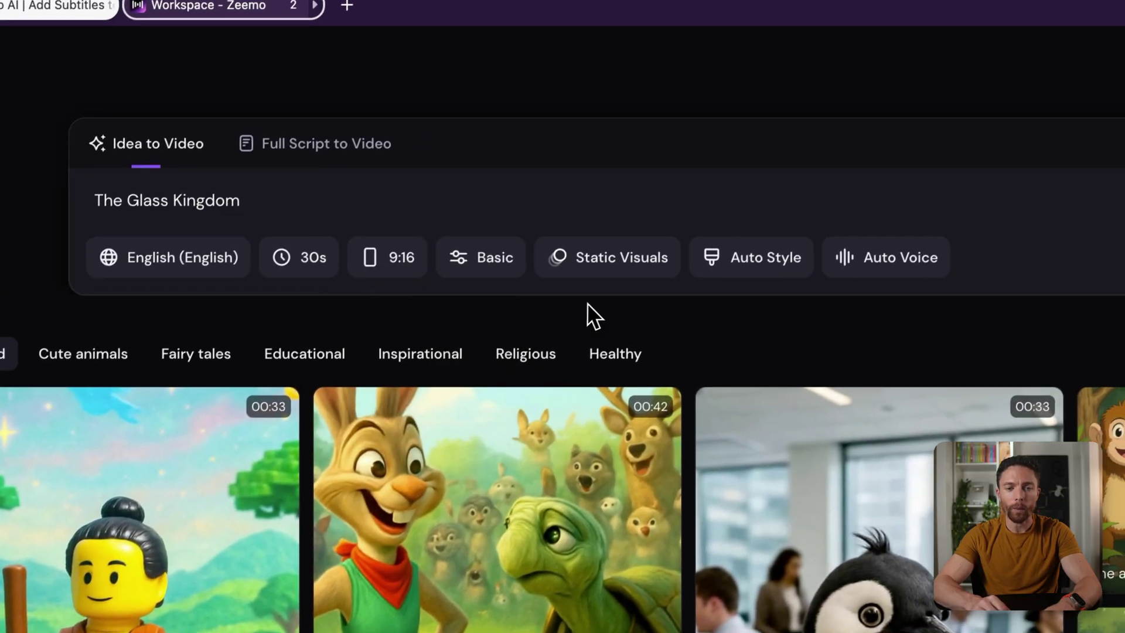
click(508, 288)
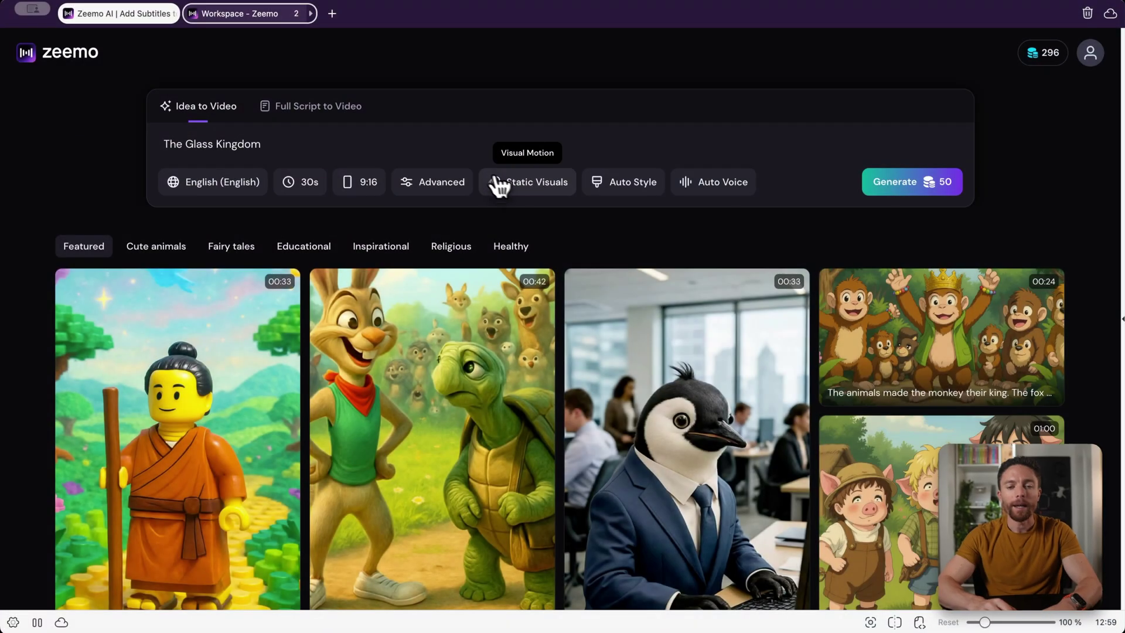
Set Visual Motion to Animated Visuals, Visual Style to Dark Fantasy and Voiceover to Nova
click(536, 193)
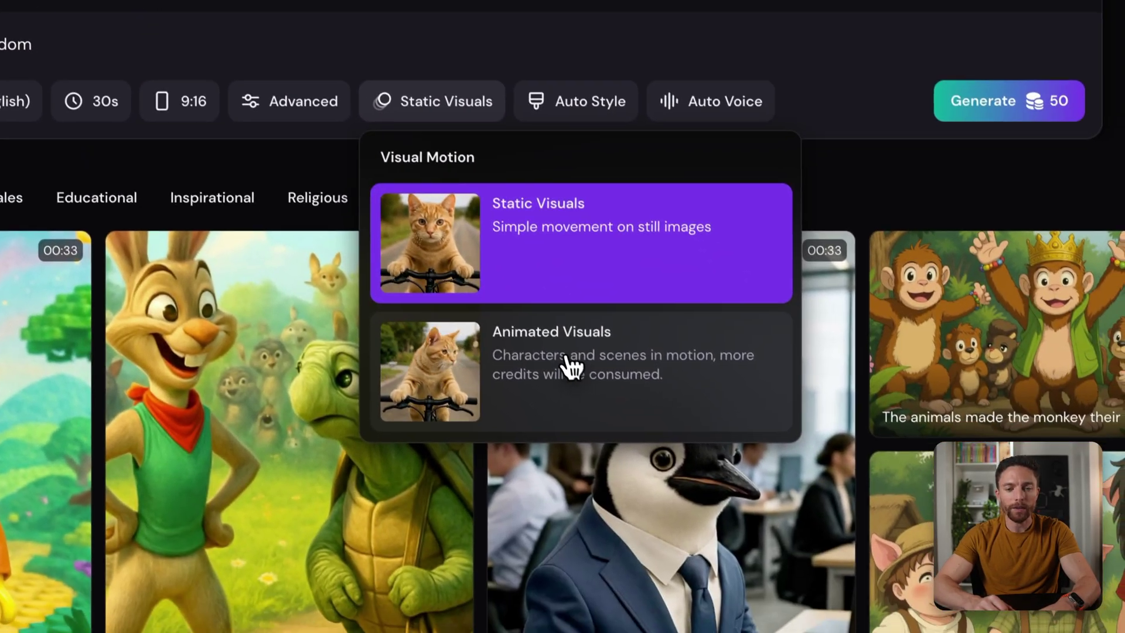
click(651, 524)
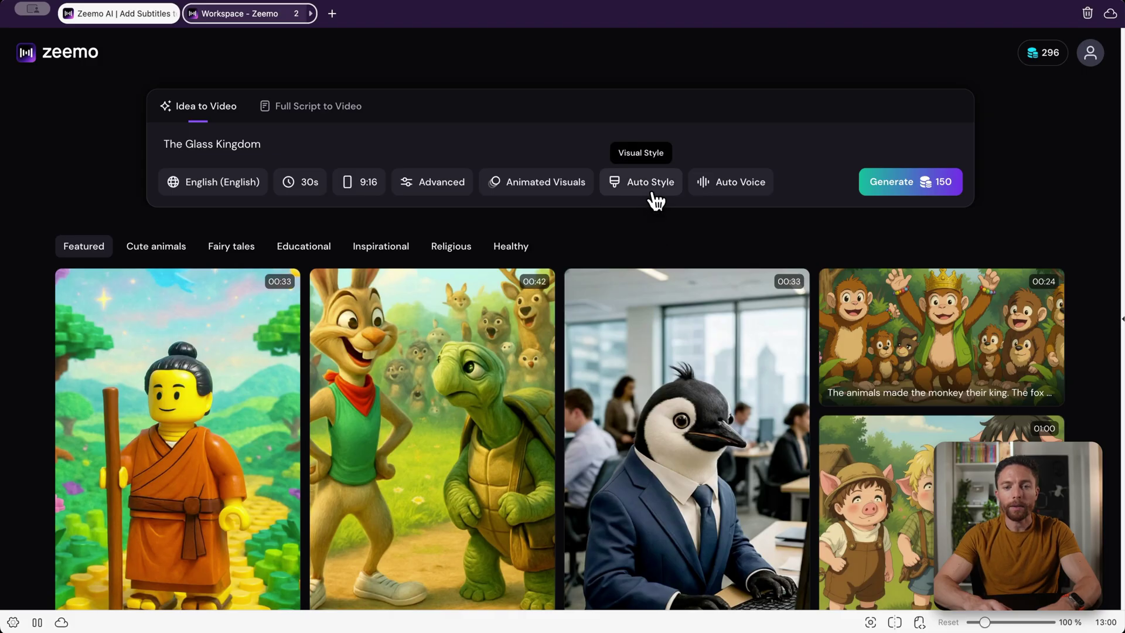
click(654, 196)
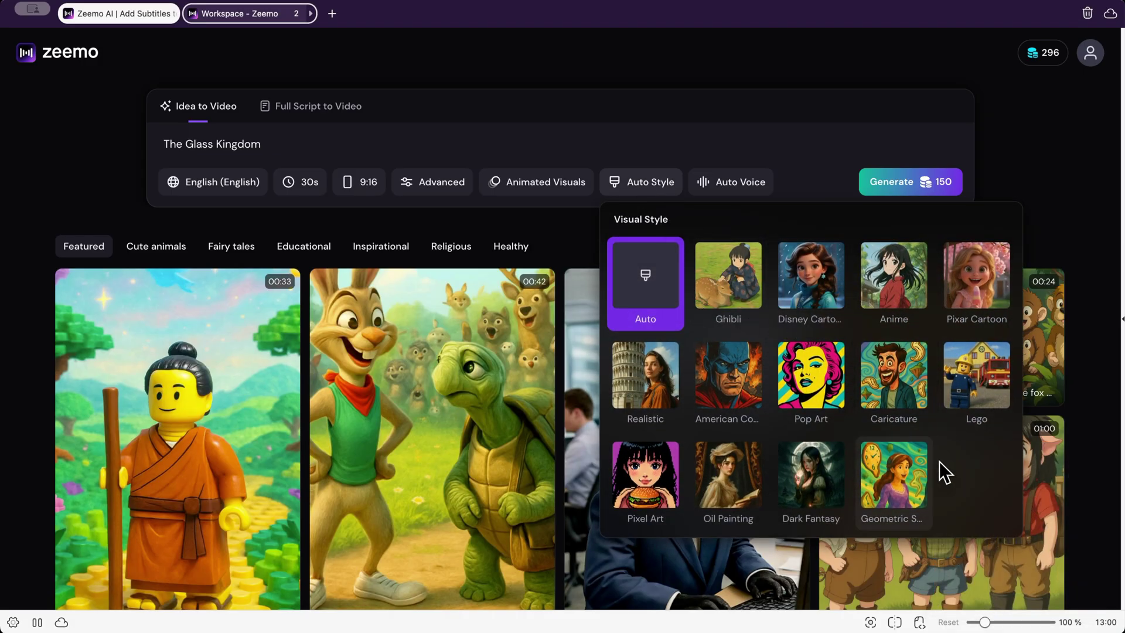
click(813, 483)
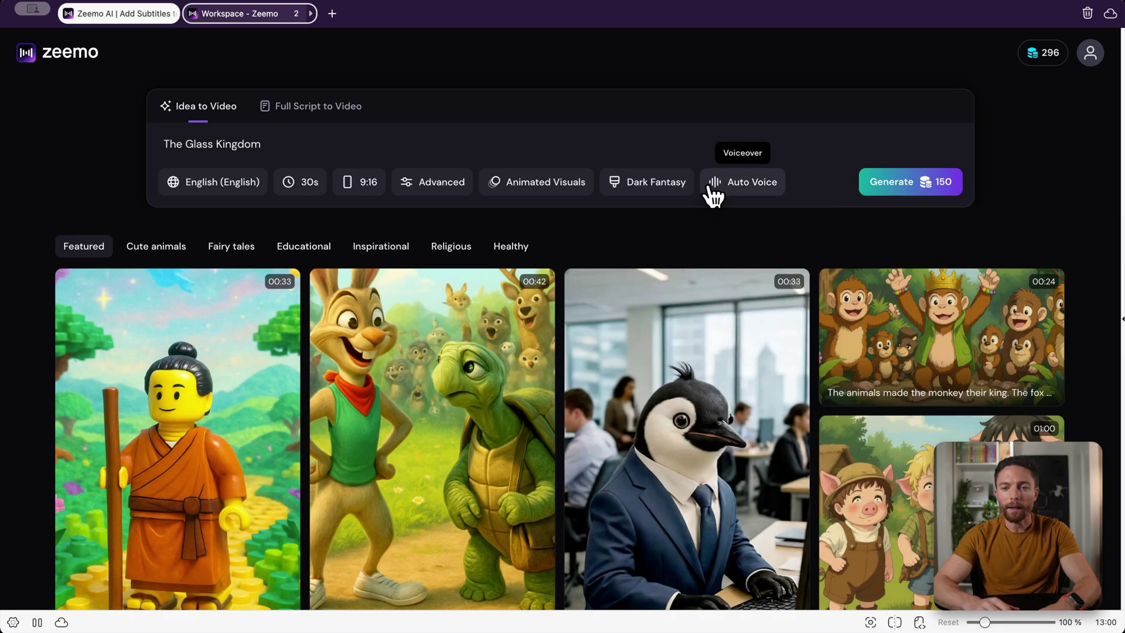
click(714, 194)
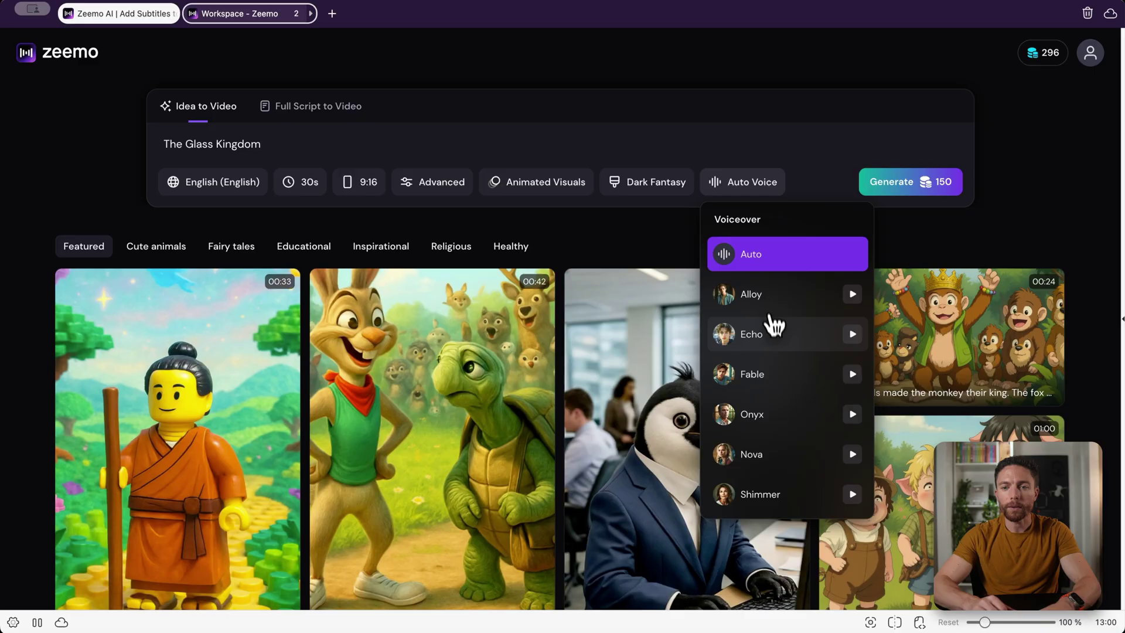
click(787, 460)
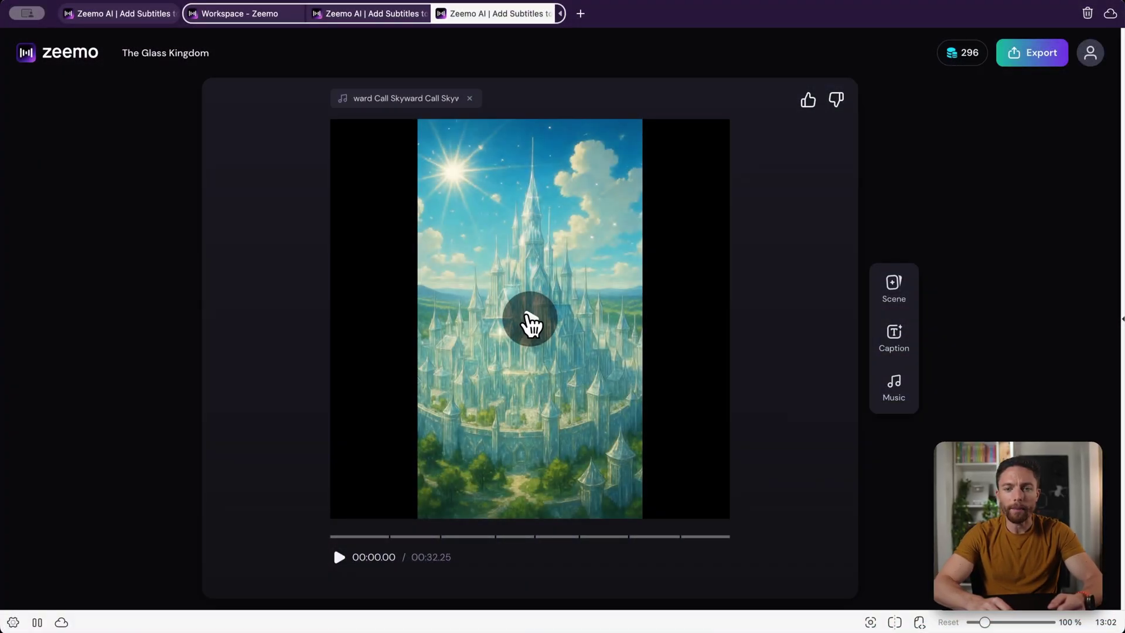
click(530, 319)
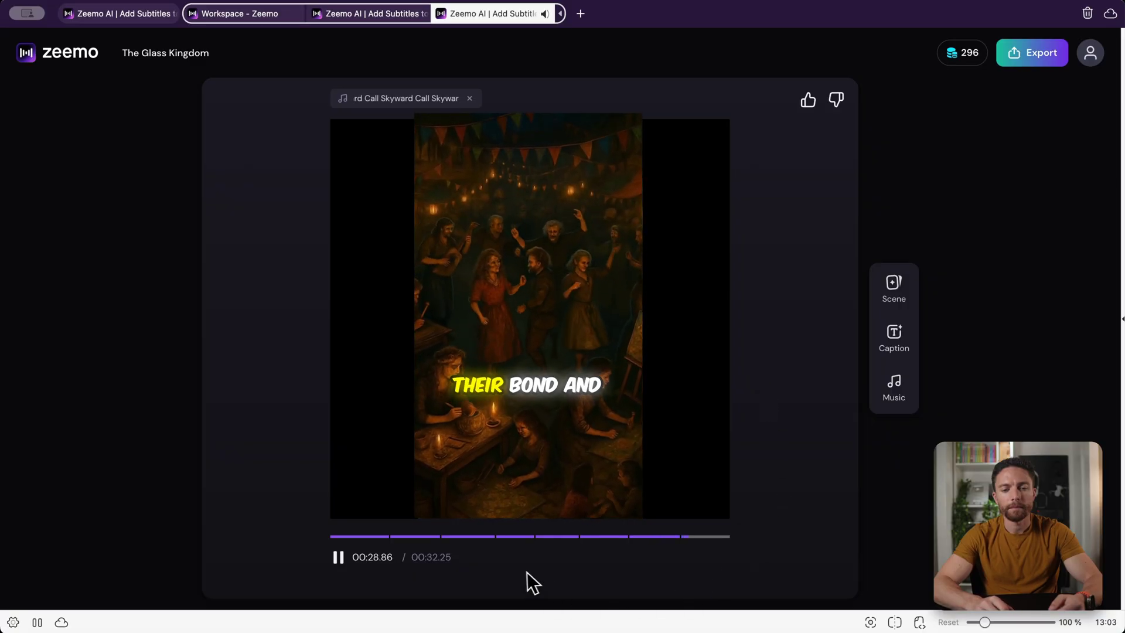
Inspect the princess, unity-and-friendship and shadow scenes, ending on the unity scene's prompt
click(895, 290)
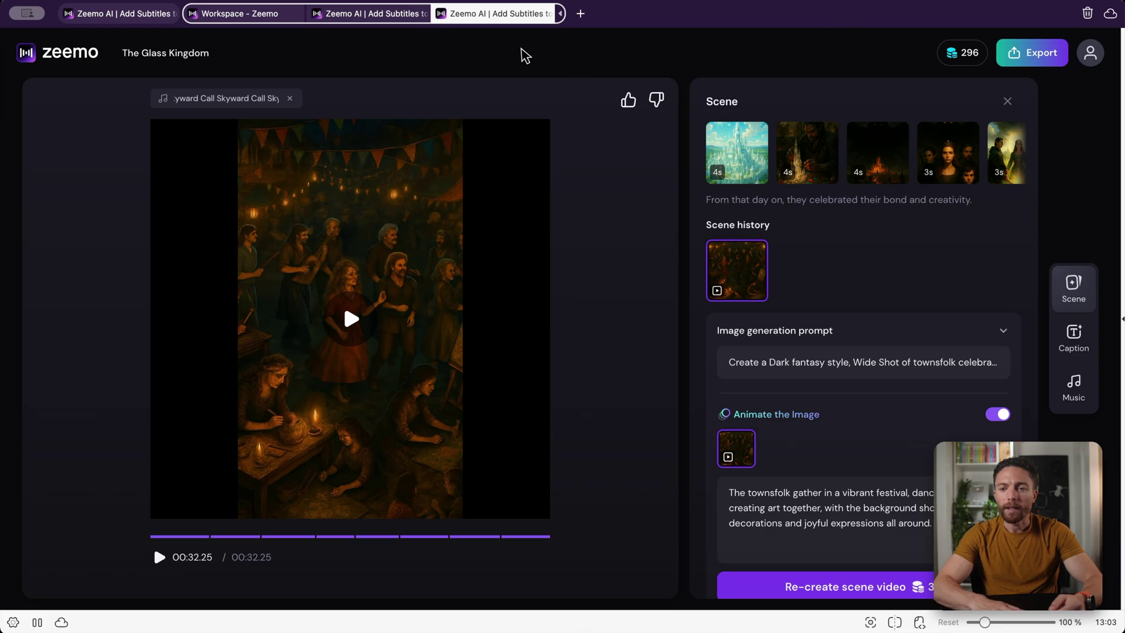
scroll(932, 167, right, 5)
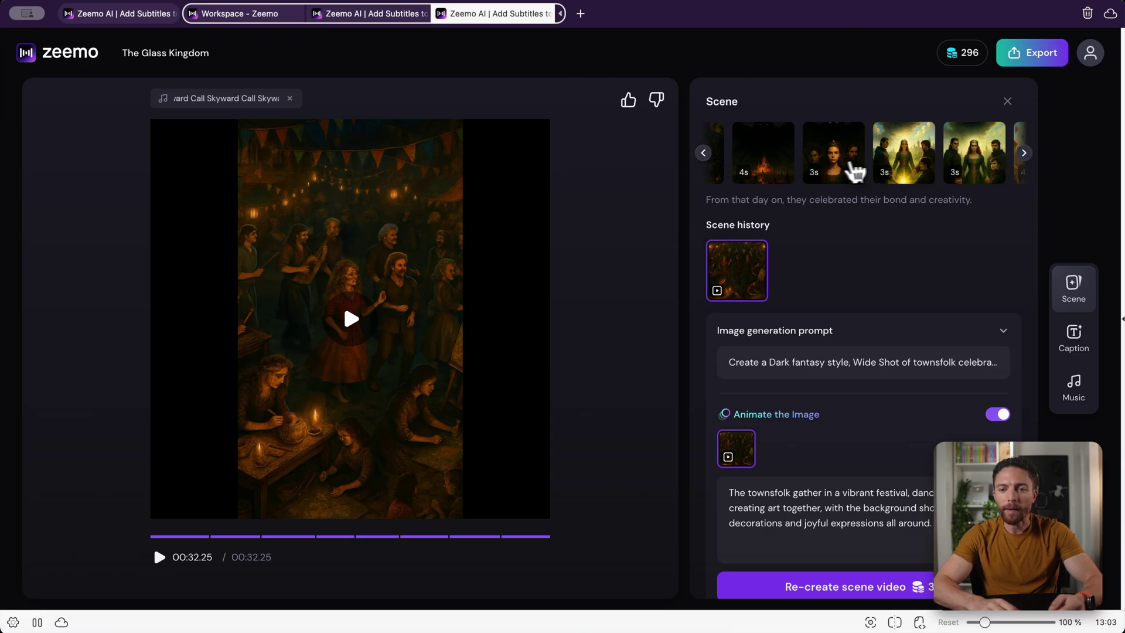
click(841, 170)
click(908, 160)
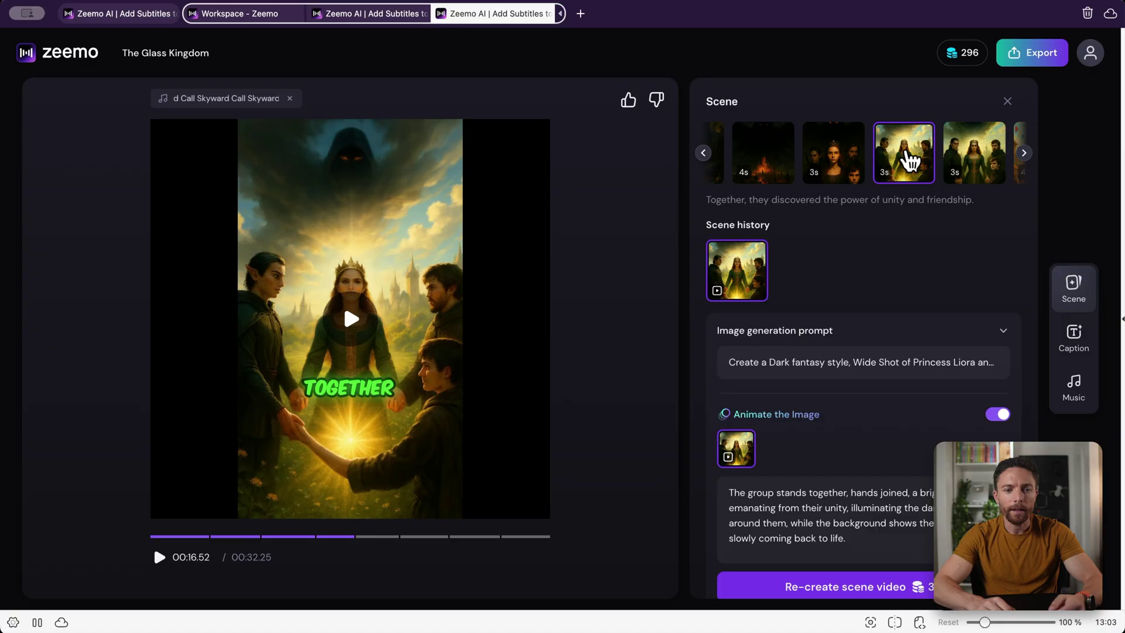
click(961, 158)
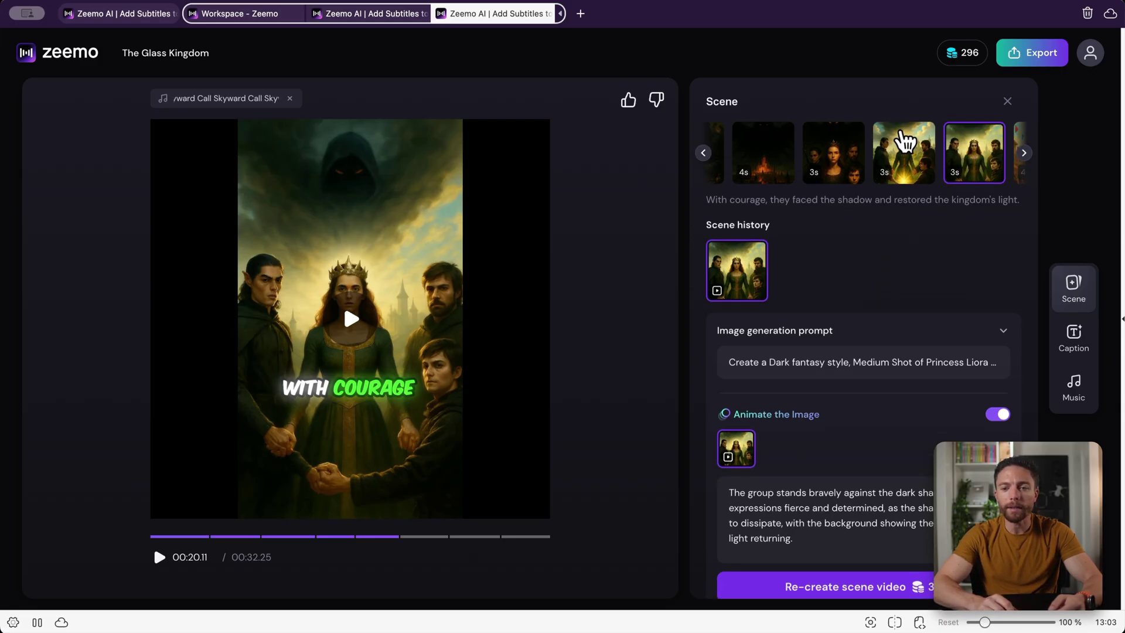
click(905, 141)
scroll(879, 324, down, 1)
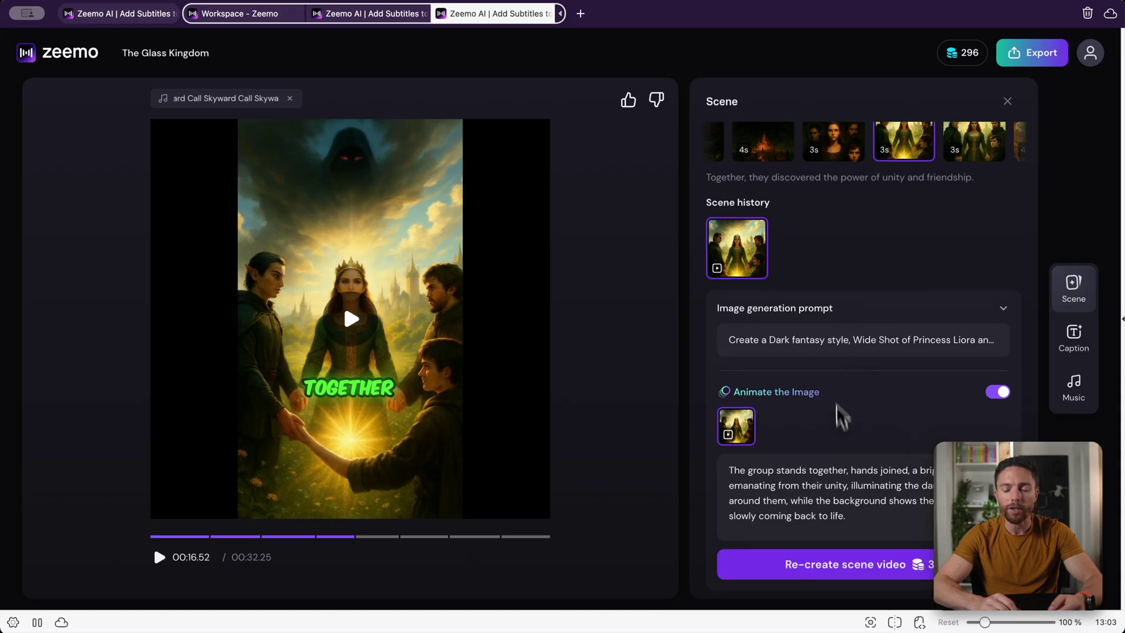